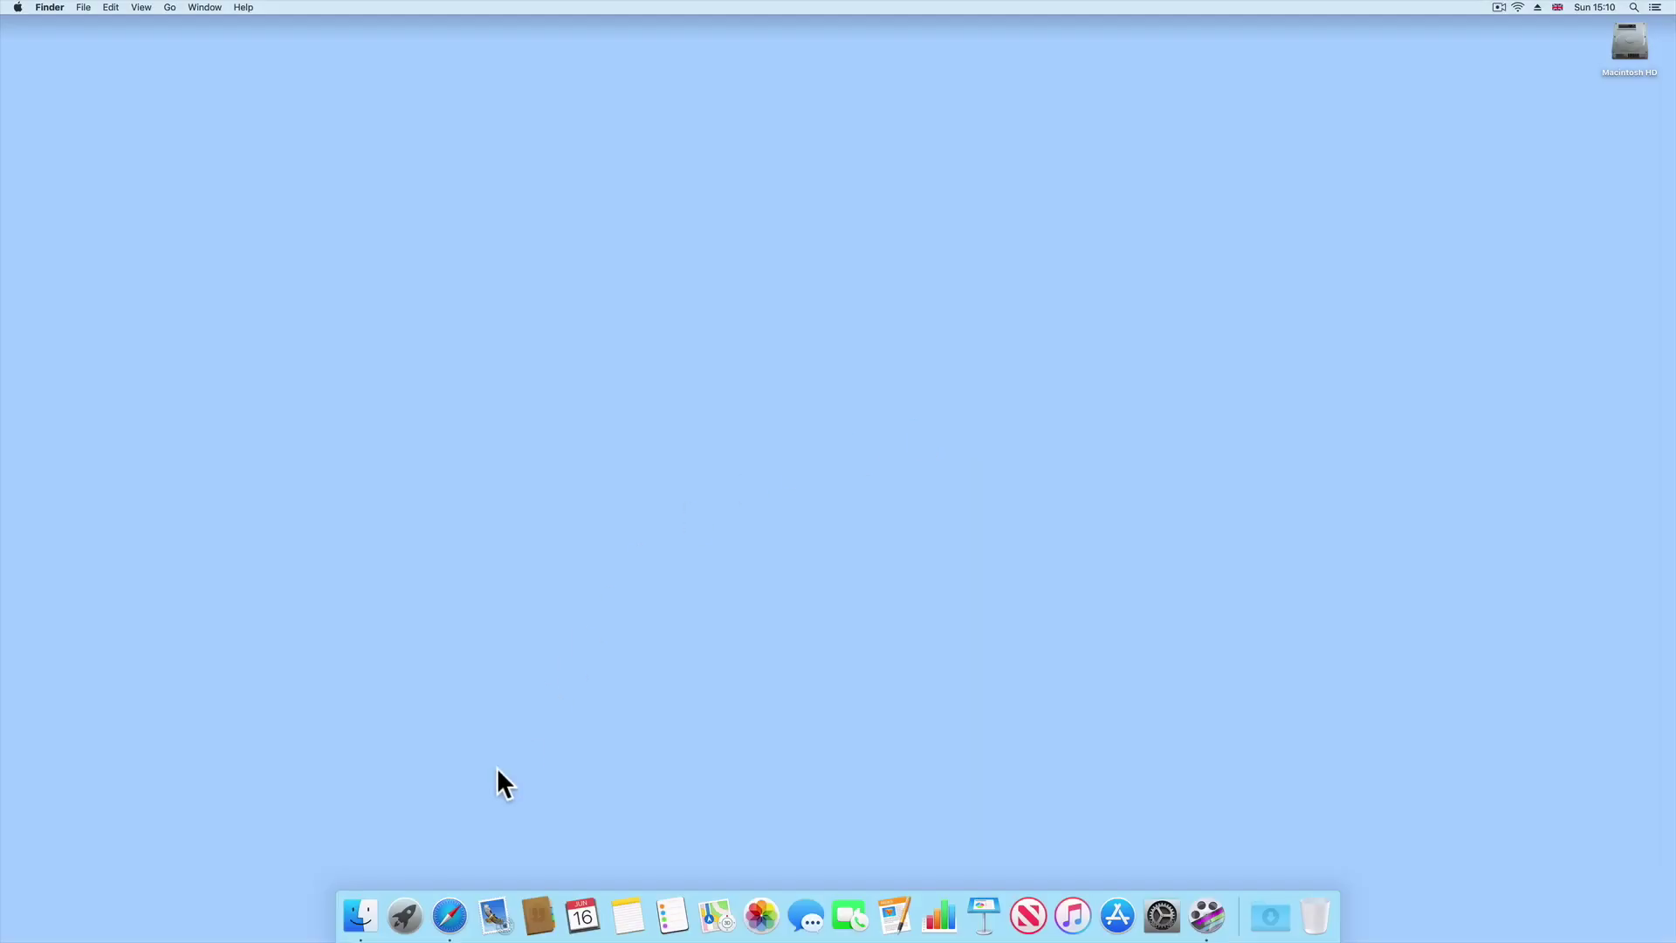
- Open find.synology.com in Safari and connect to the DS413 NAS
click(451, 915)
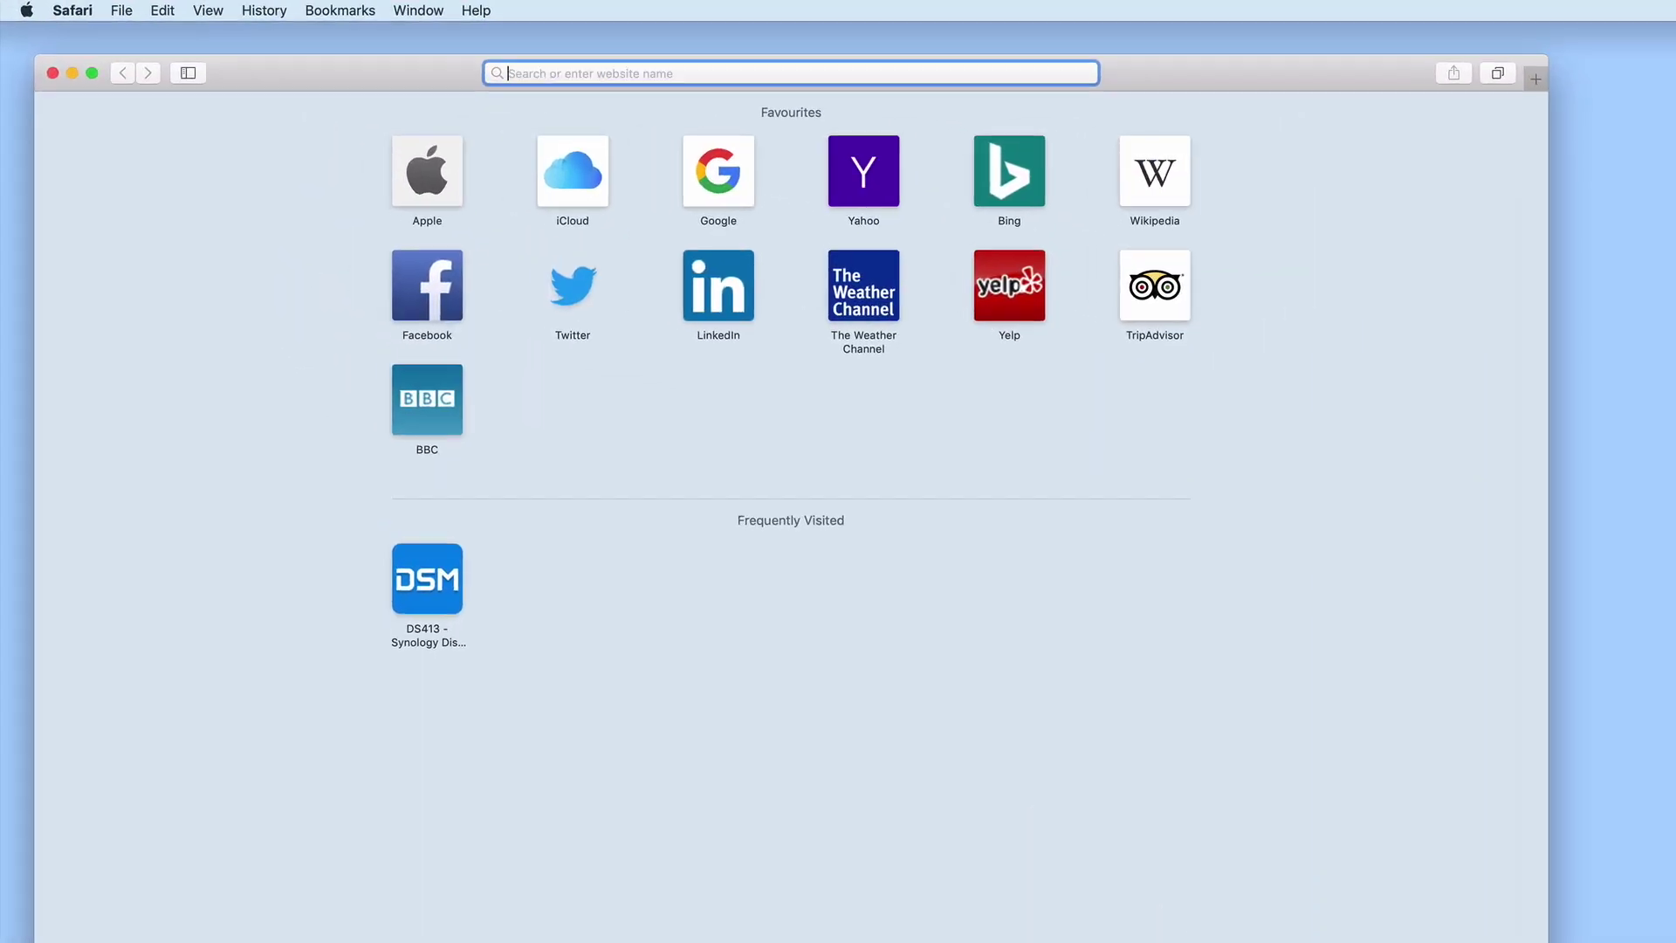
text(find)
key(Return)
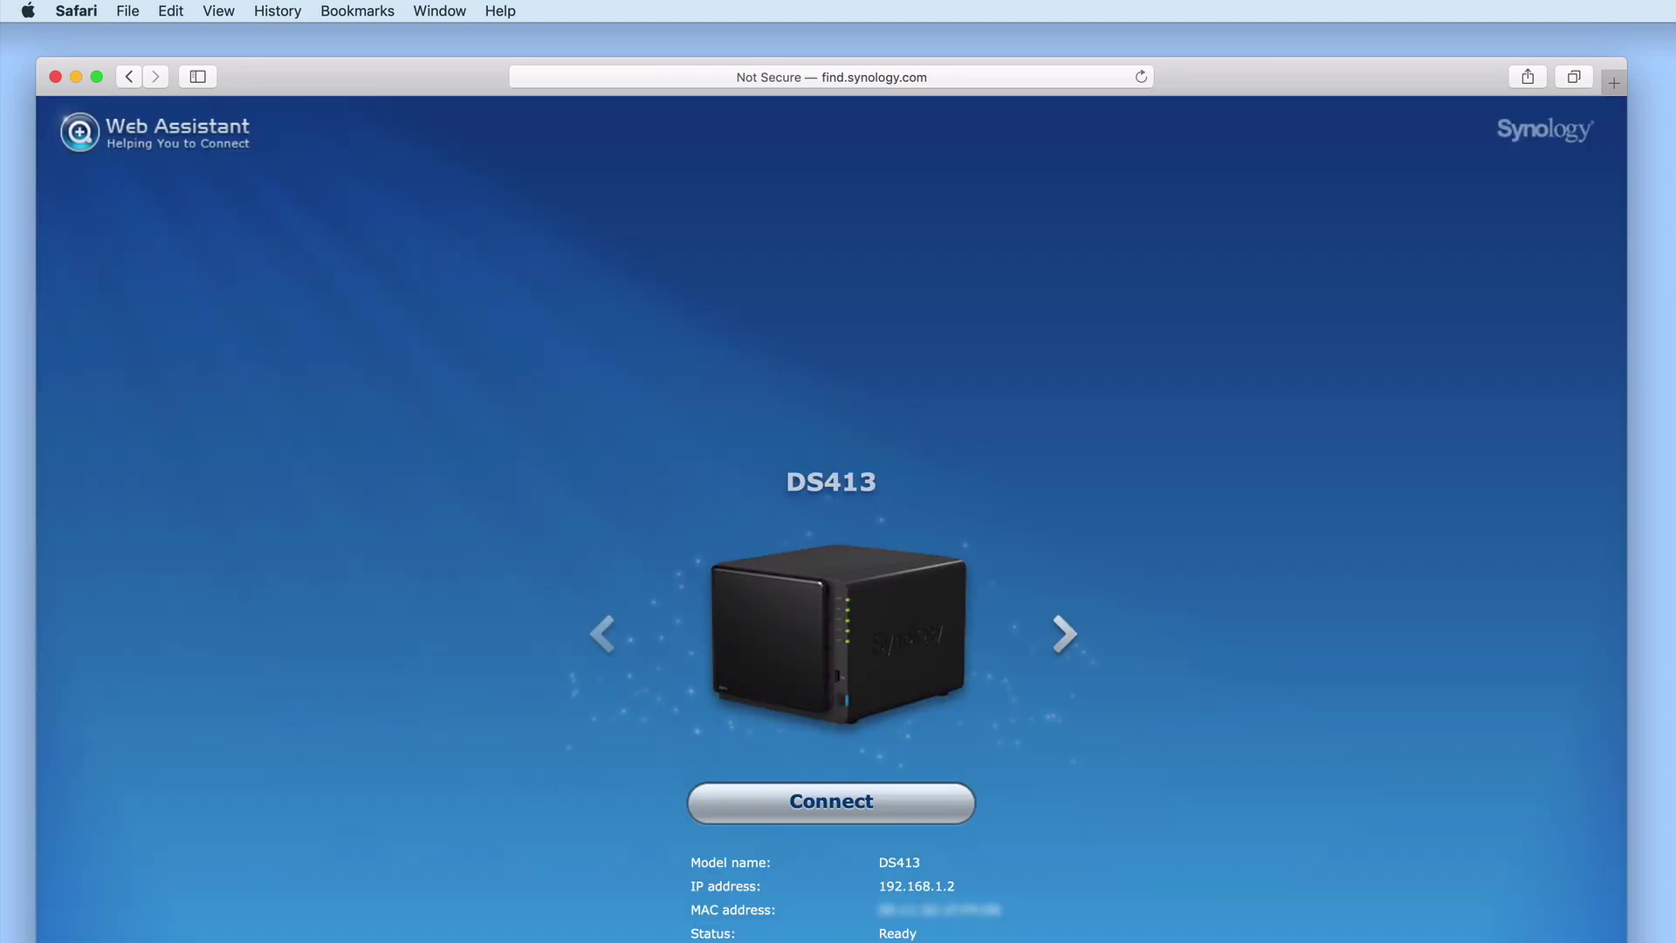
click(947, 810)
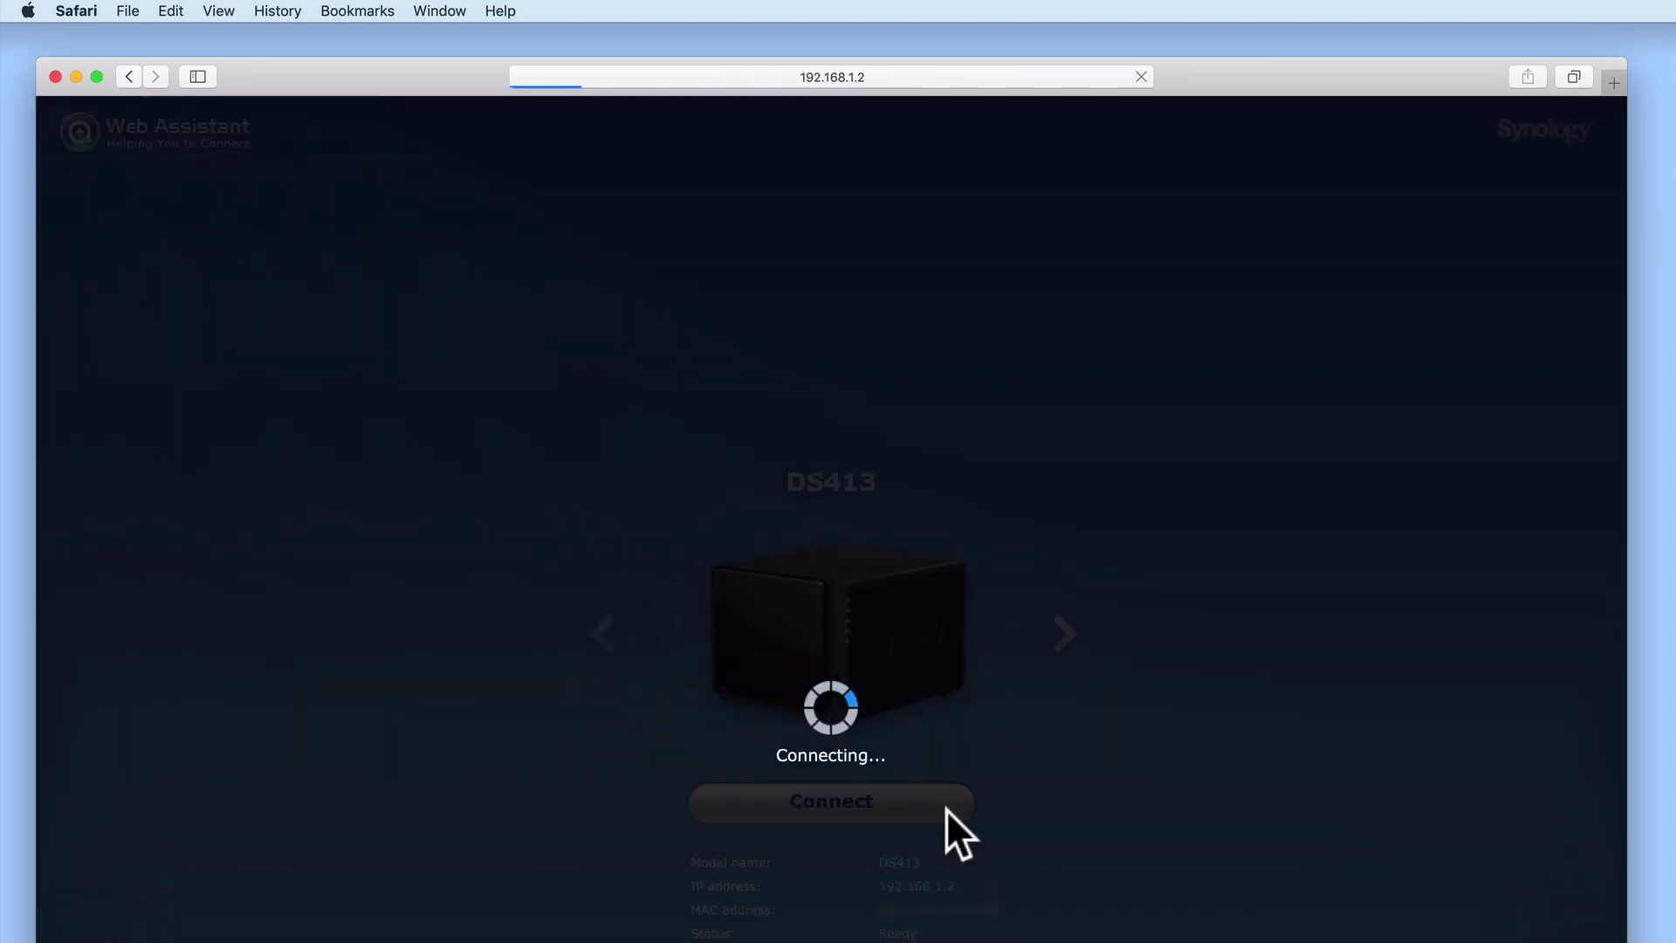
- Sign in to DSM as administrator with the account password and open Control Panel
text(administrator)
key(Tab)
text(********)
key(Return)
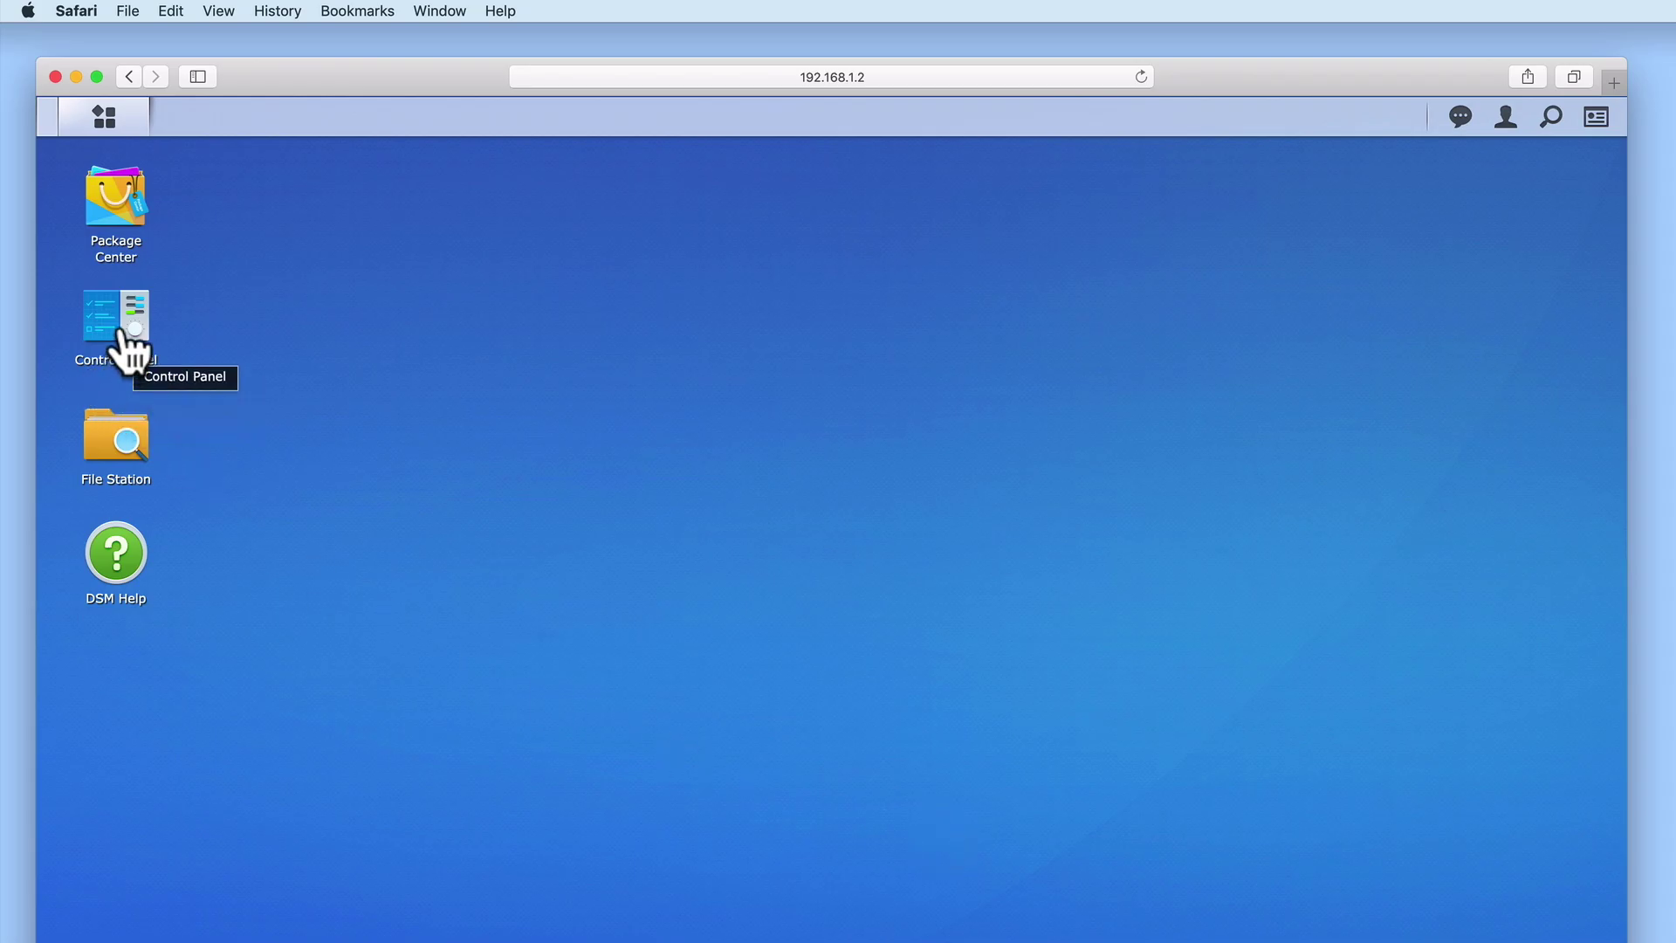
click(129, 349)
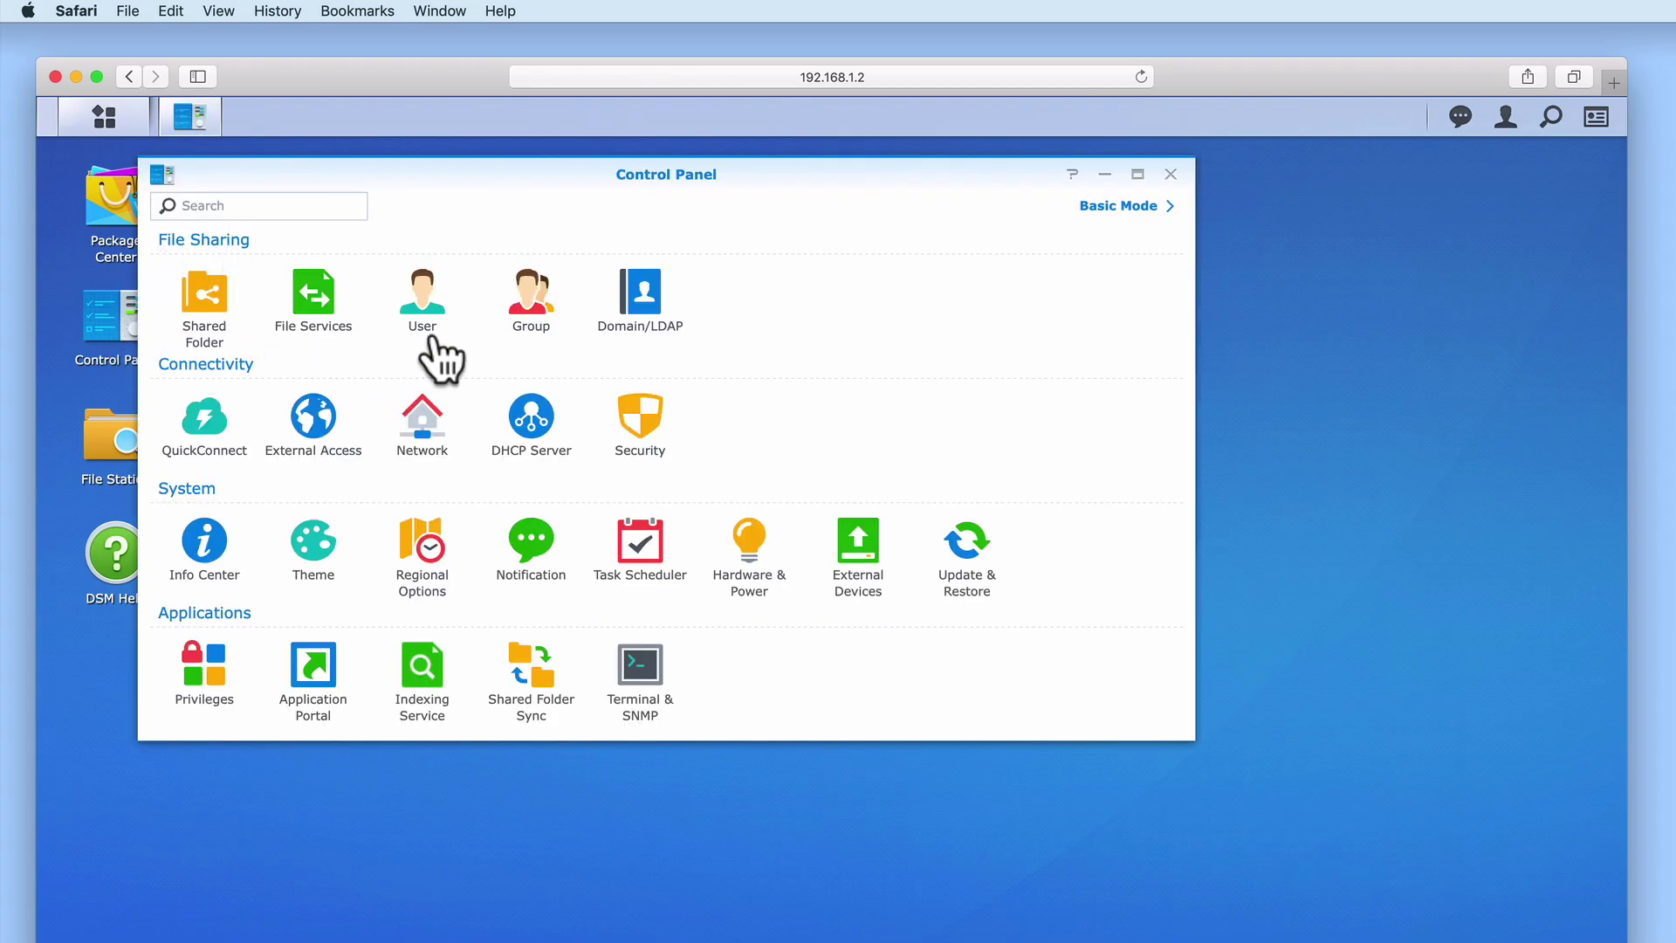
- Show the user account list and open the disabled admin account's settings
click(425, 306)
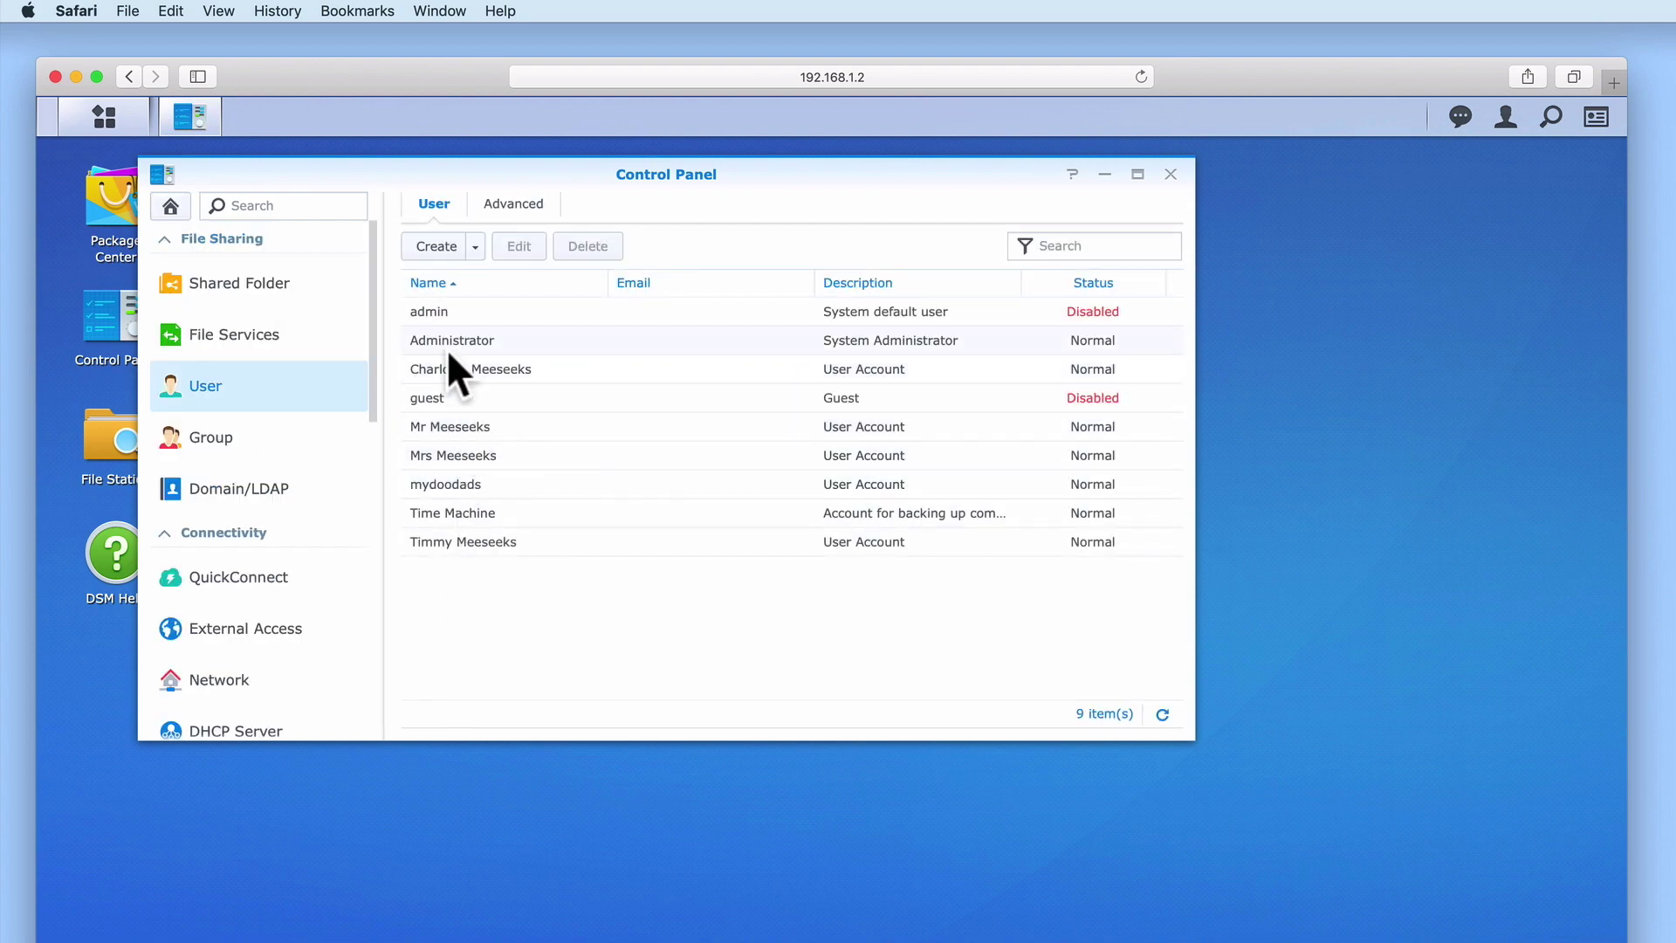
click(446, 342)
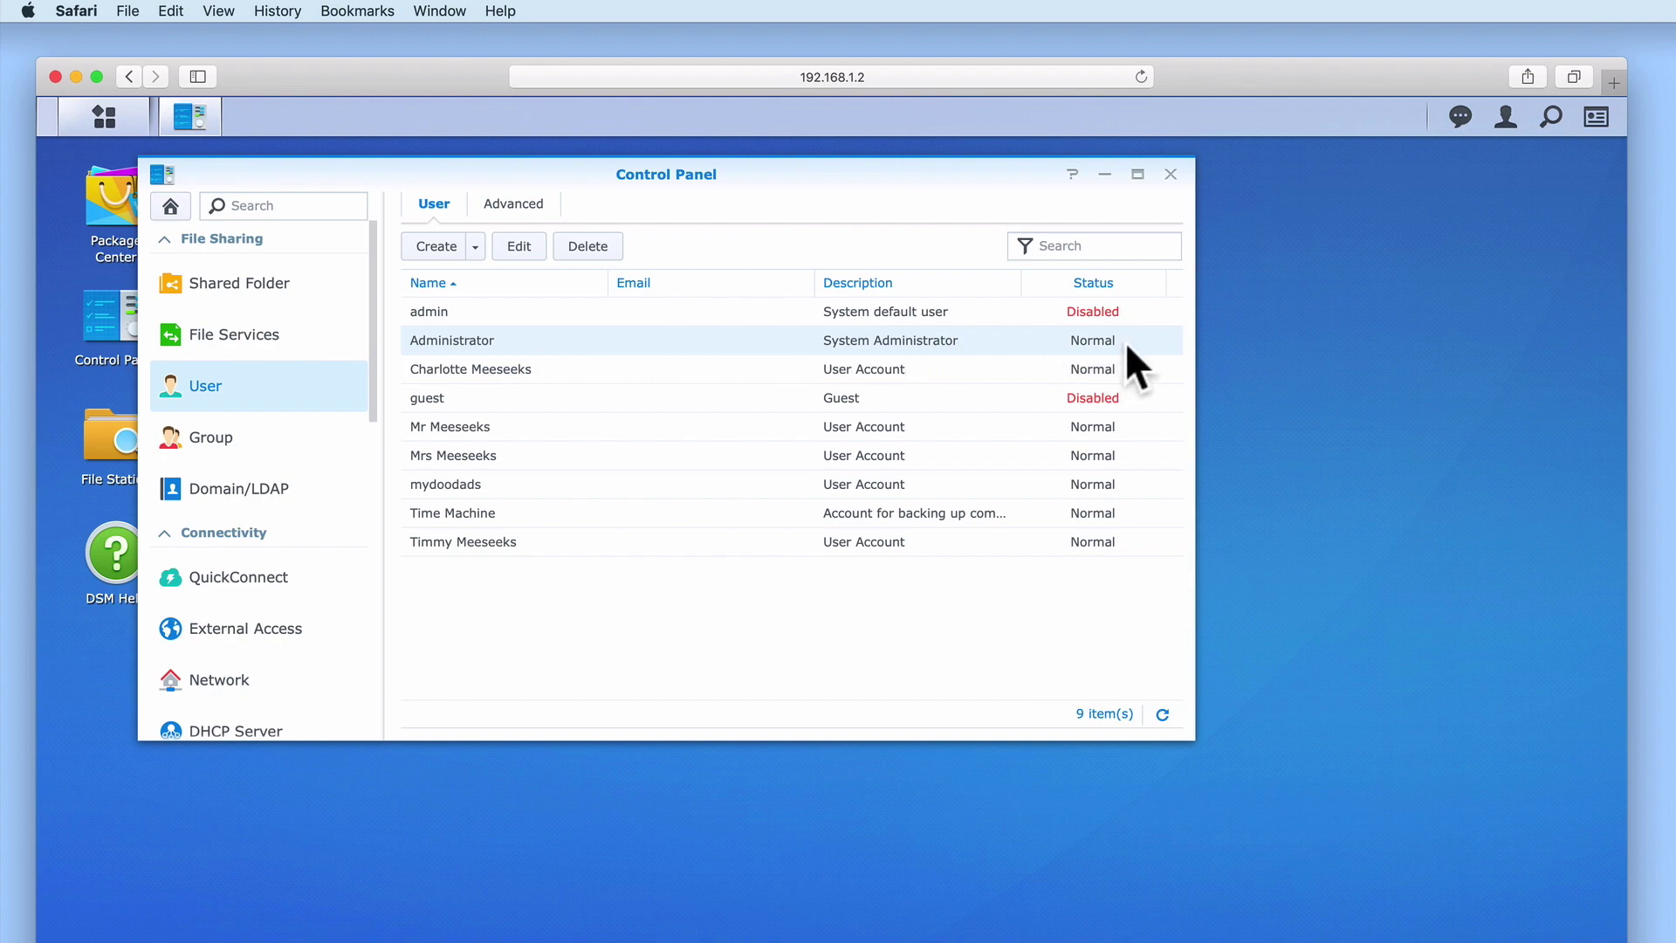
click(1140, 312)
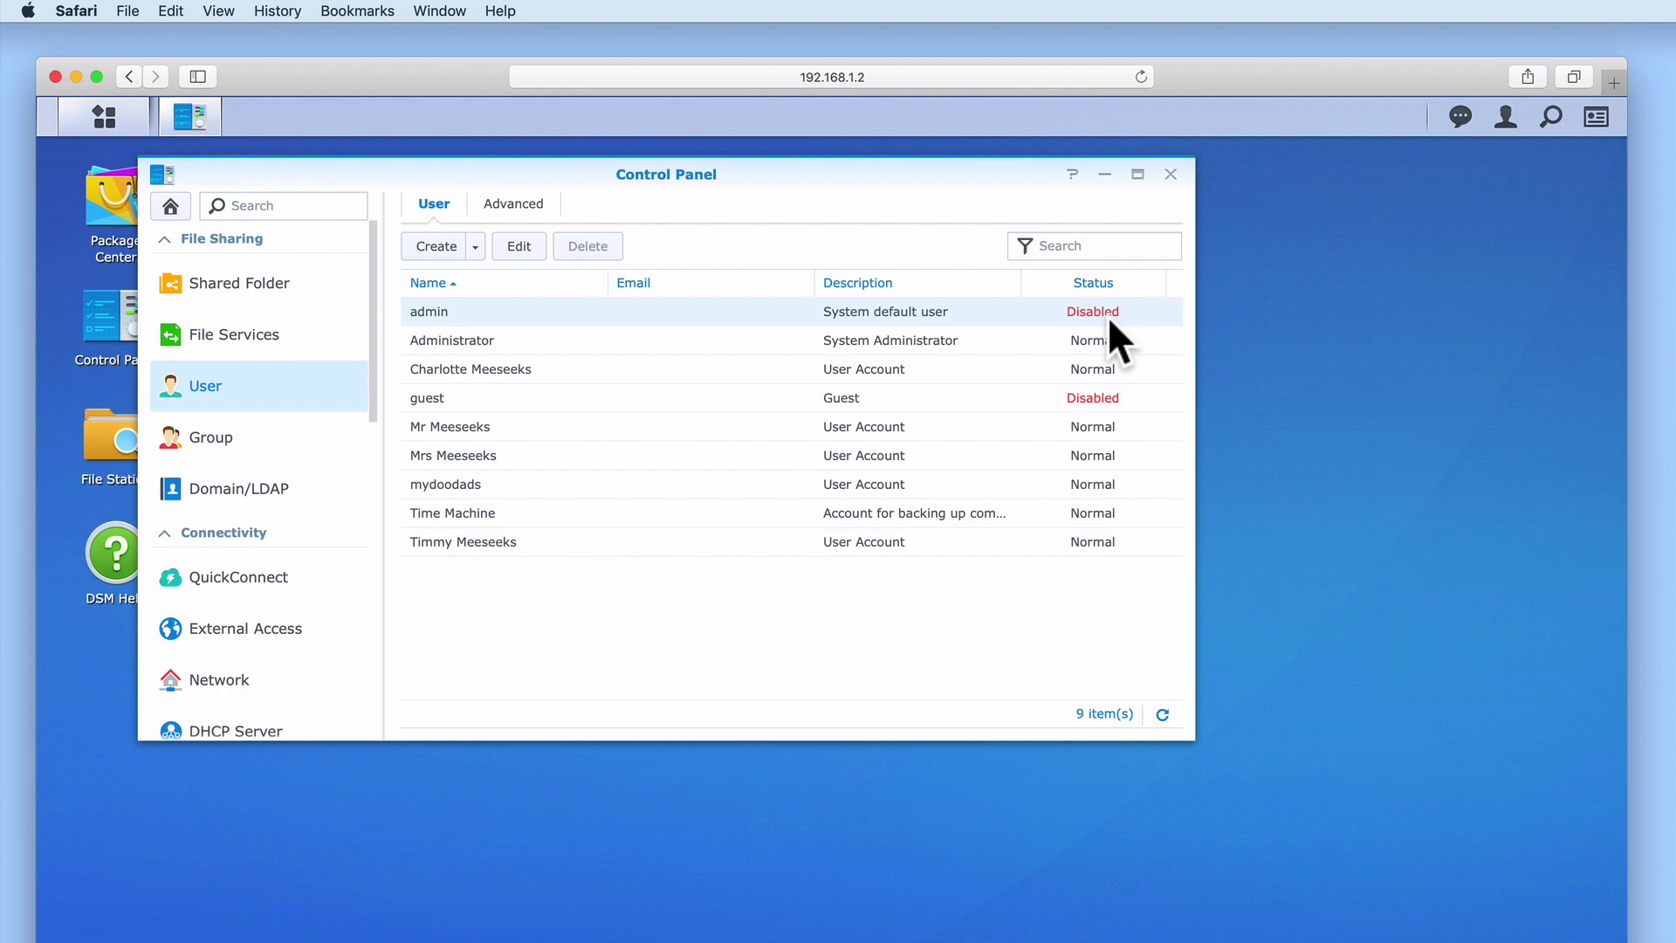
click(520, 246)
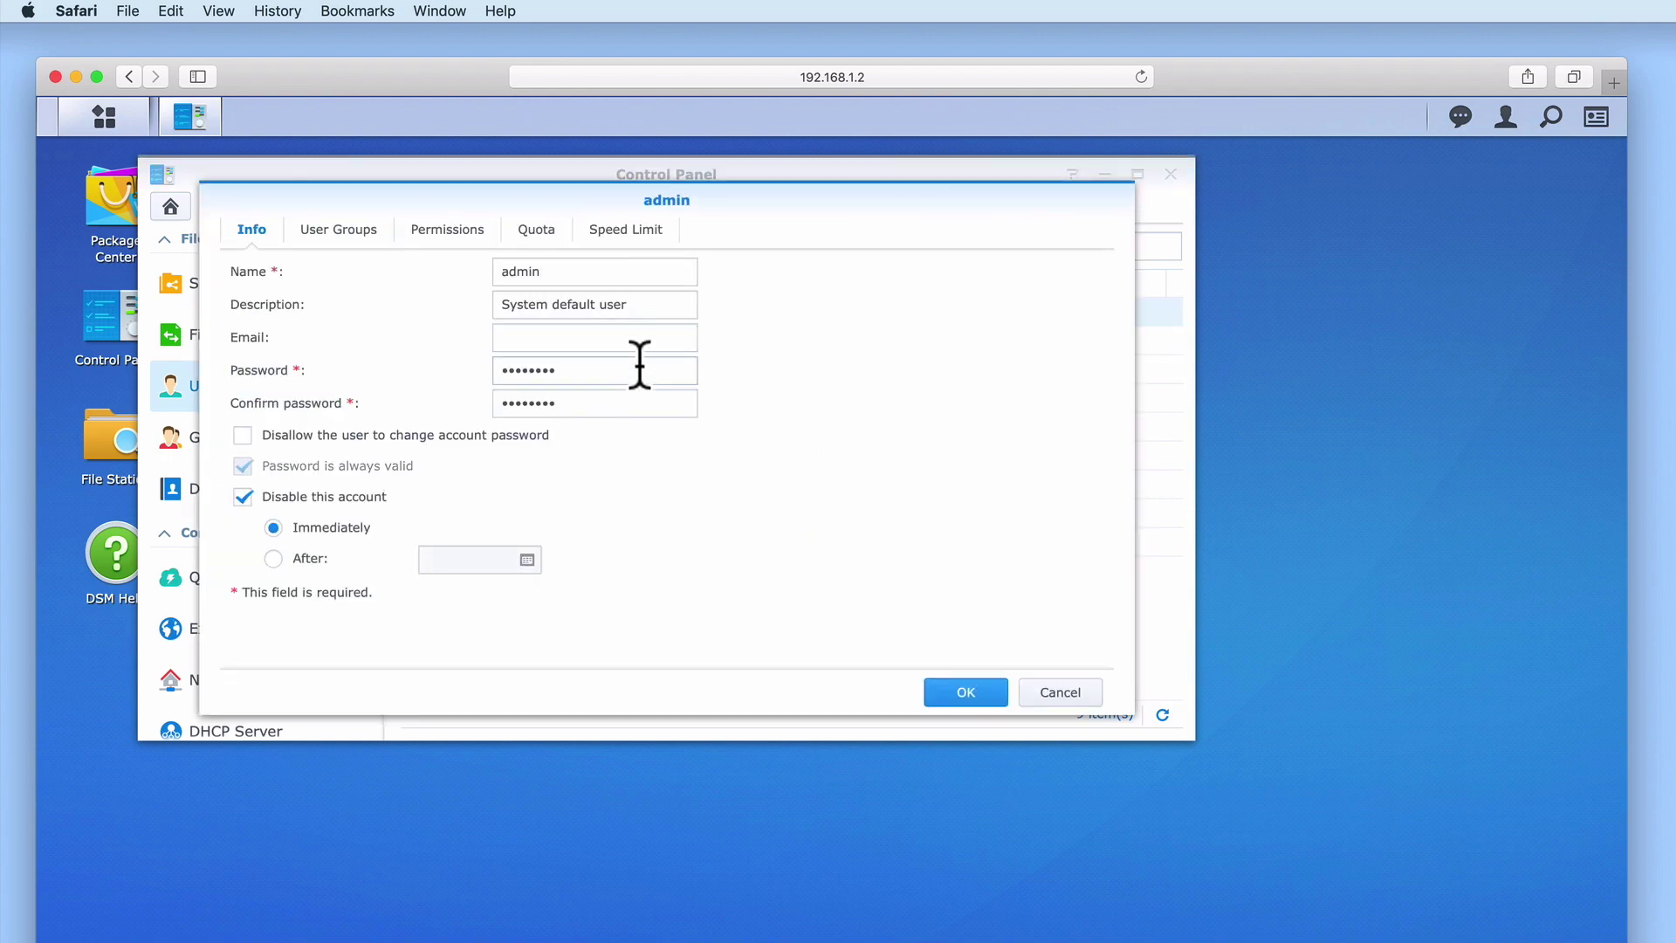
drag(638, 370, 480, 363)
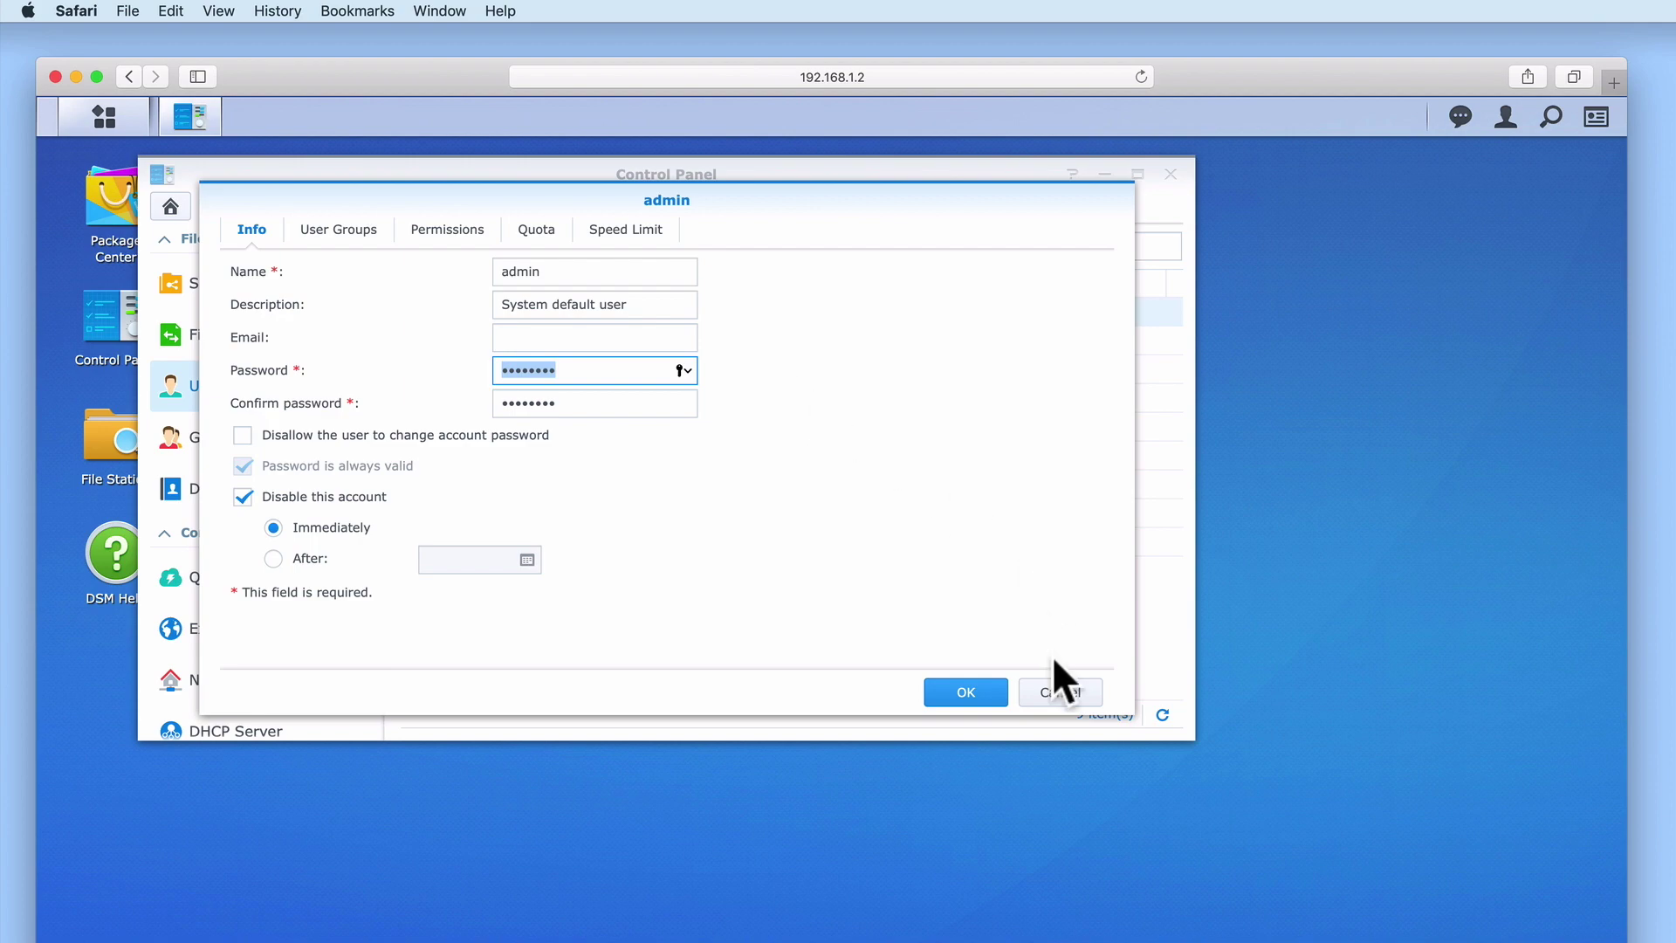
click(1053, 692)
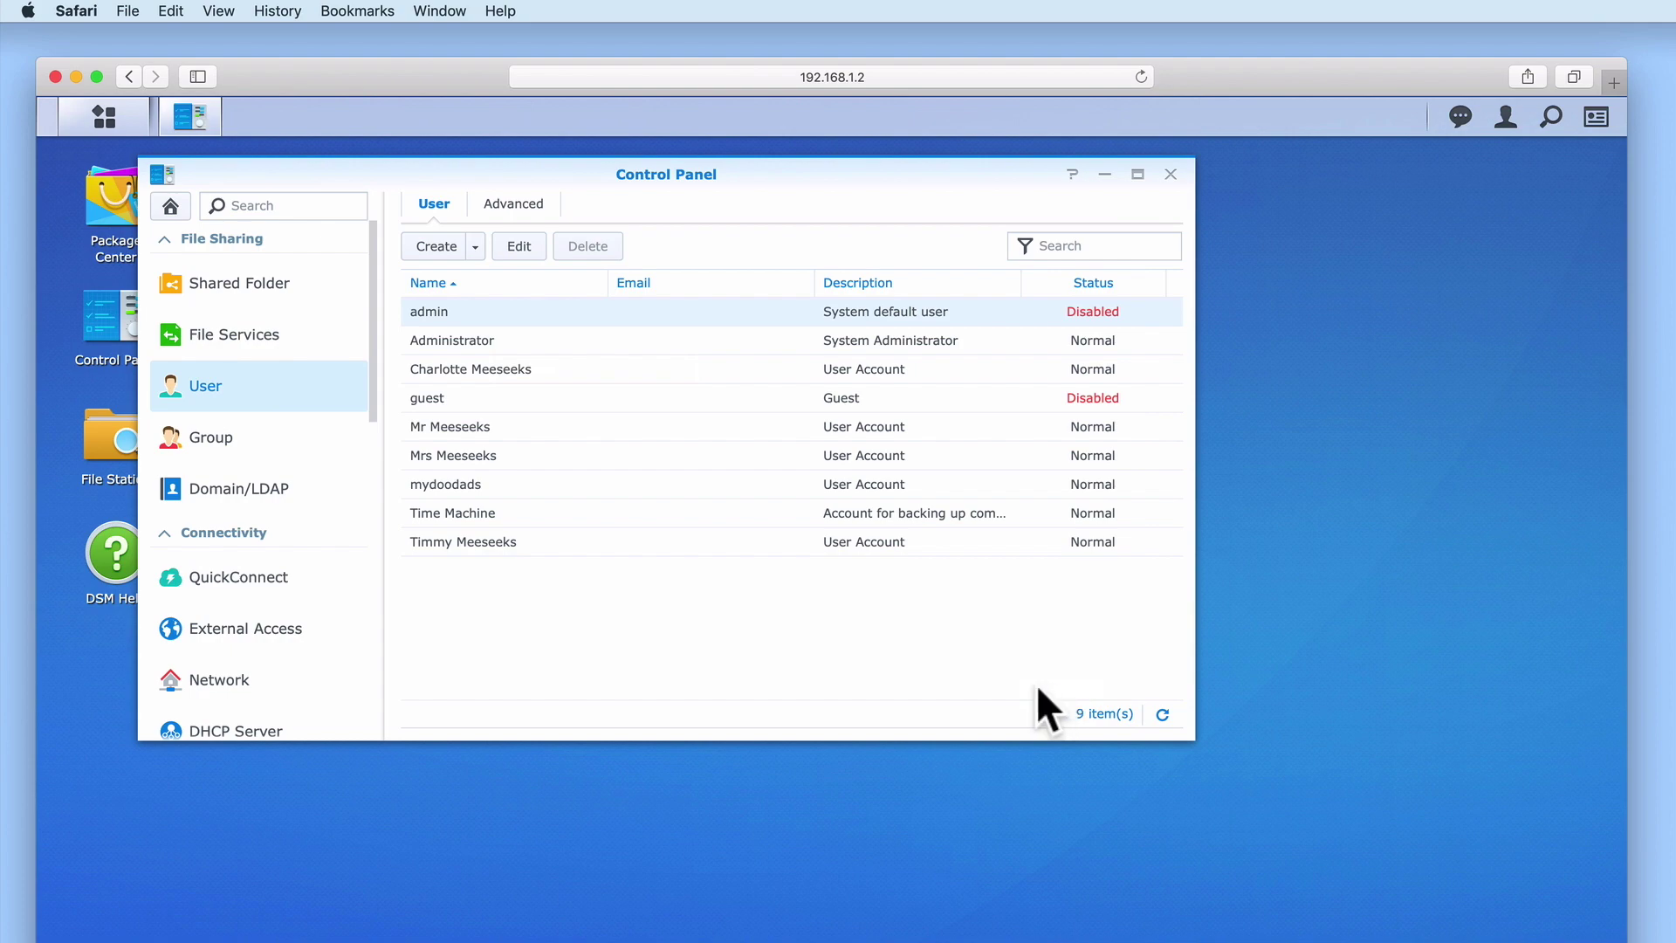
click(470, 396)
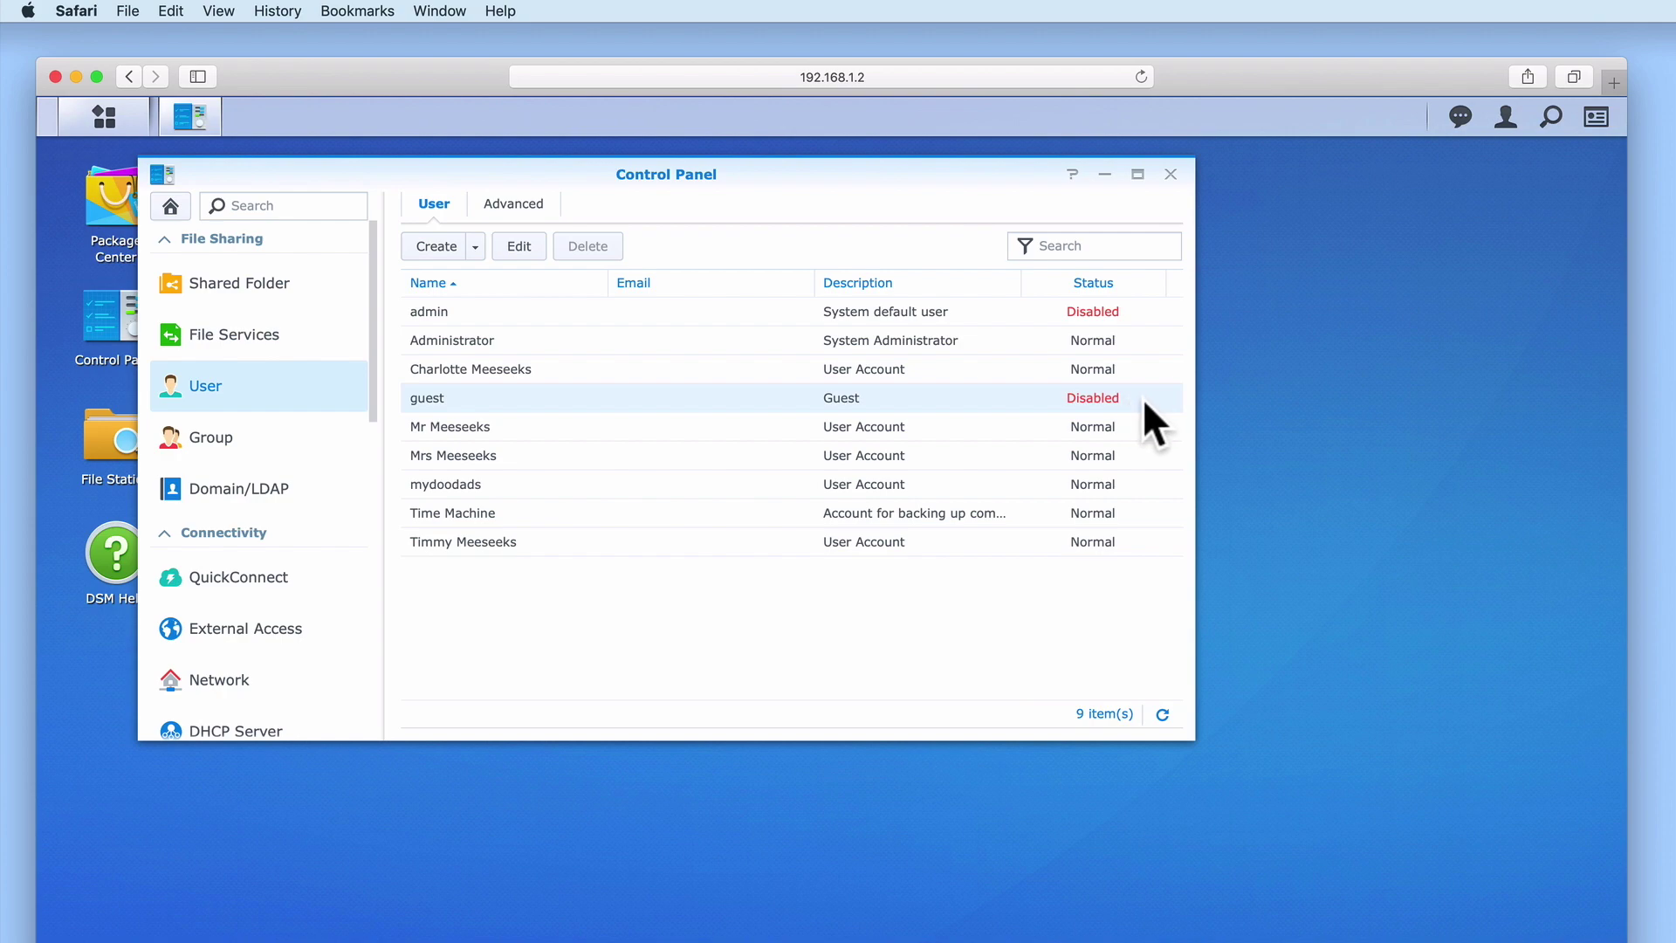
click(517, 209)
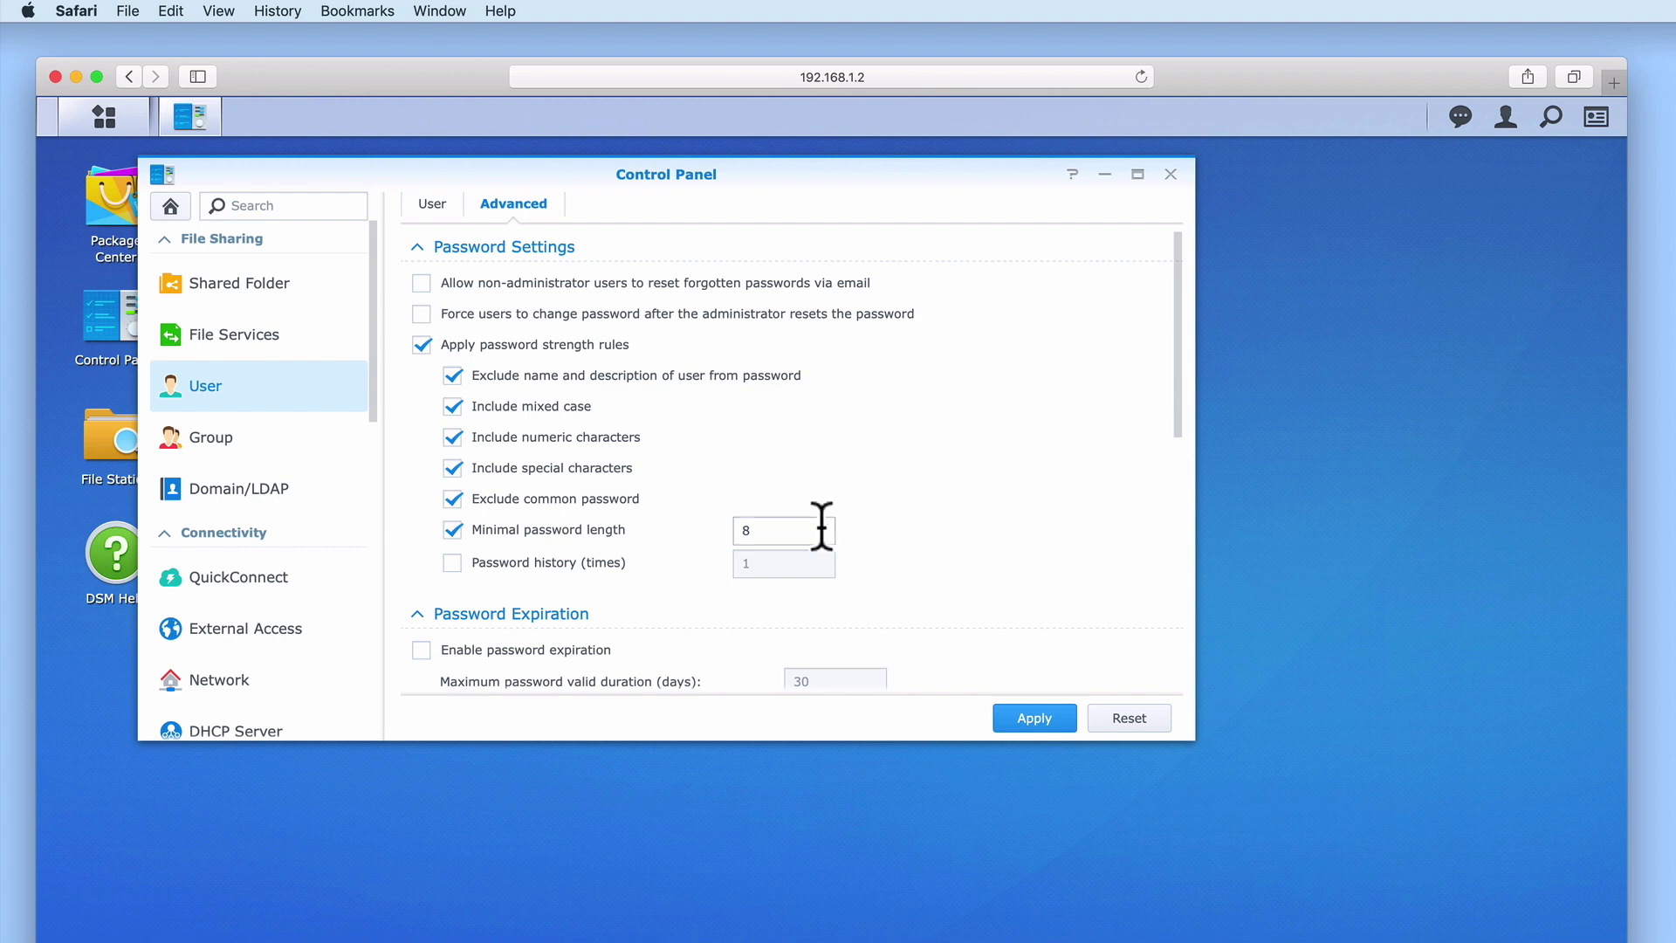
- Set the minimal password length to 8 in the advanced password rules
click(743, 530)
double_click(743, 531)
text(10)
key(BackSpace)
key(BackSpace)
text(8)
scroll(794, 642, down, 3)
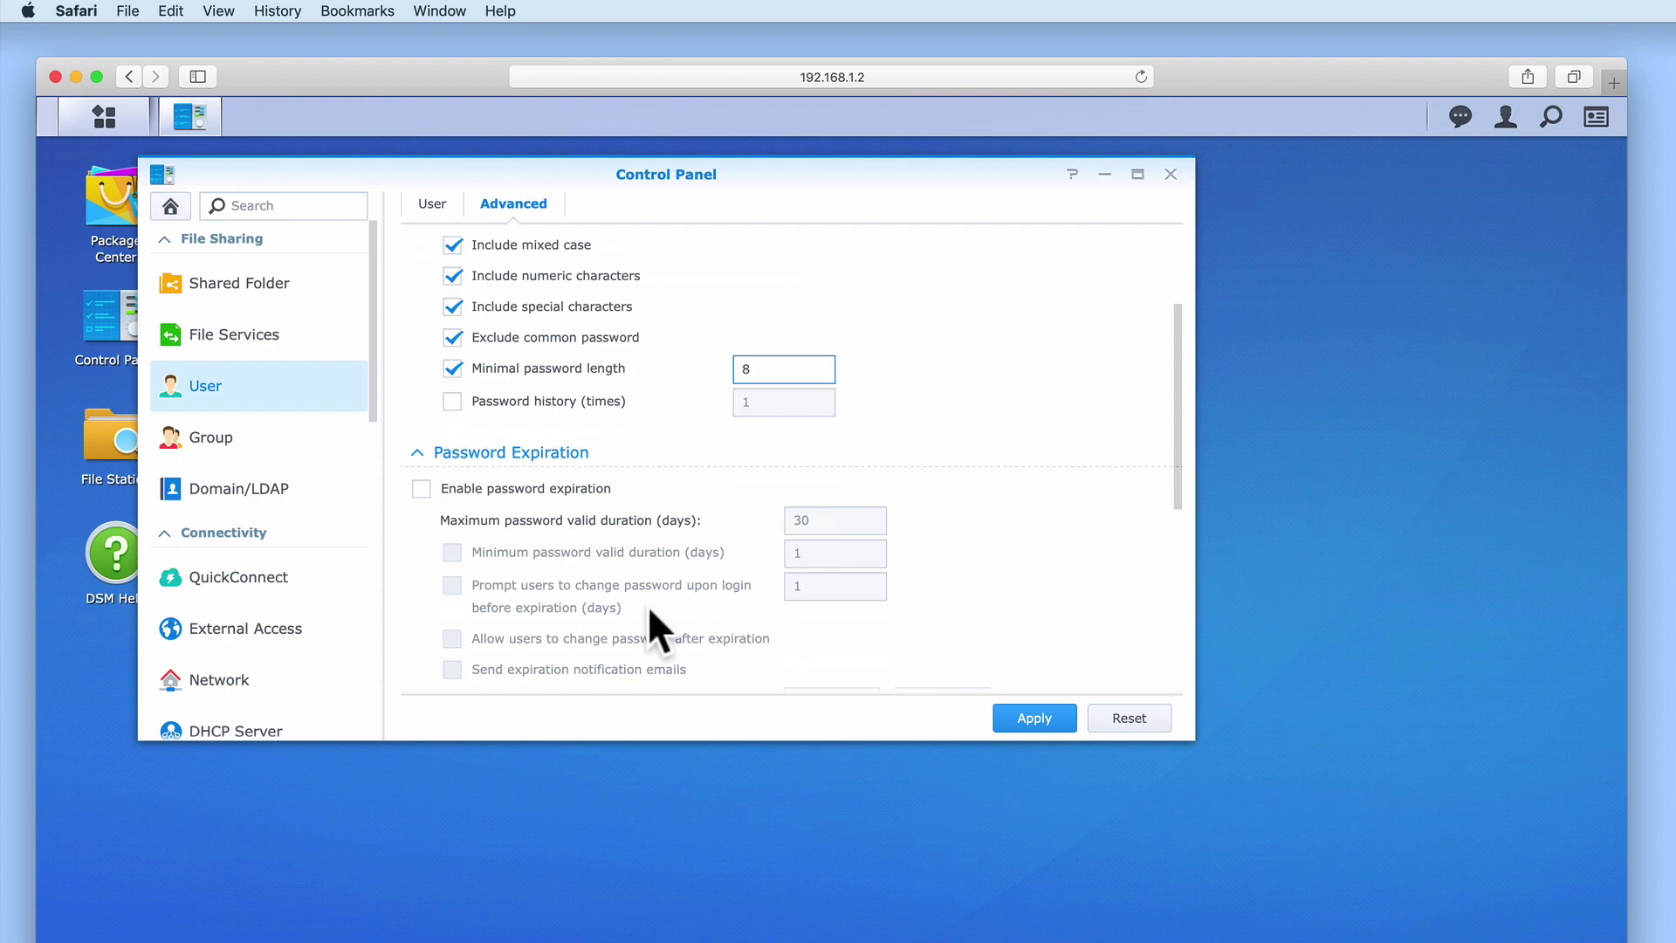
- Enter a 90-day maximum password duration, leaving password expiration switched off
click(421, 489)
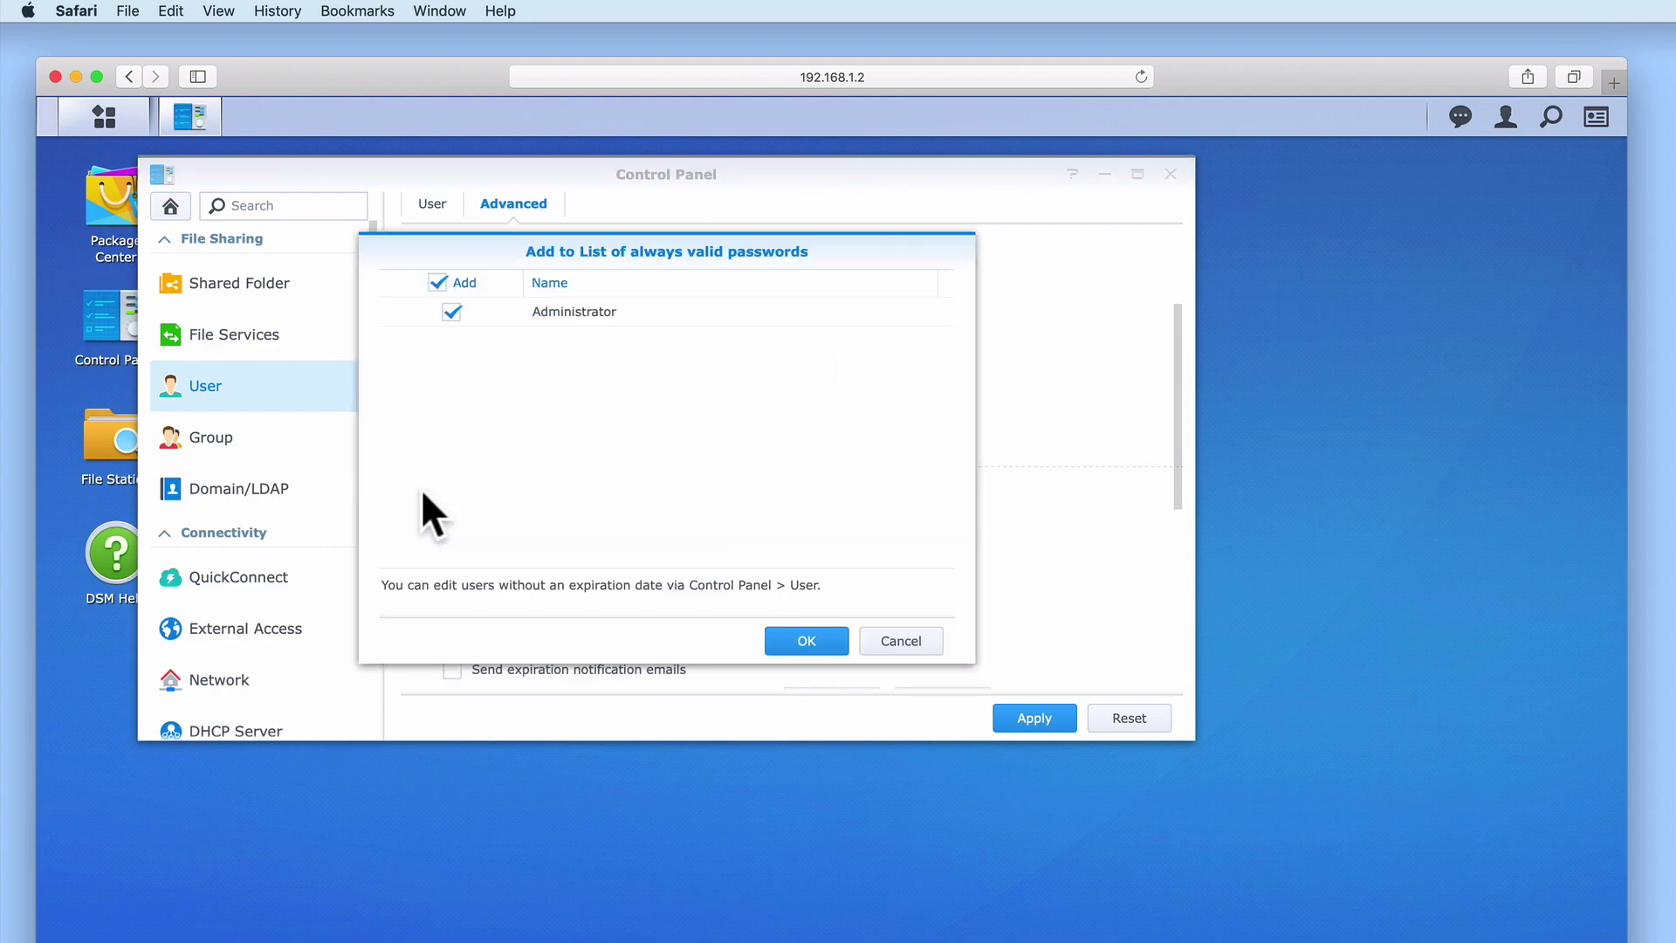
click(881, 642)
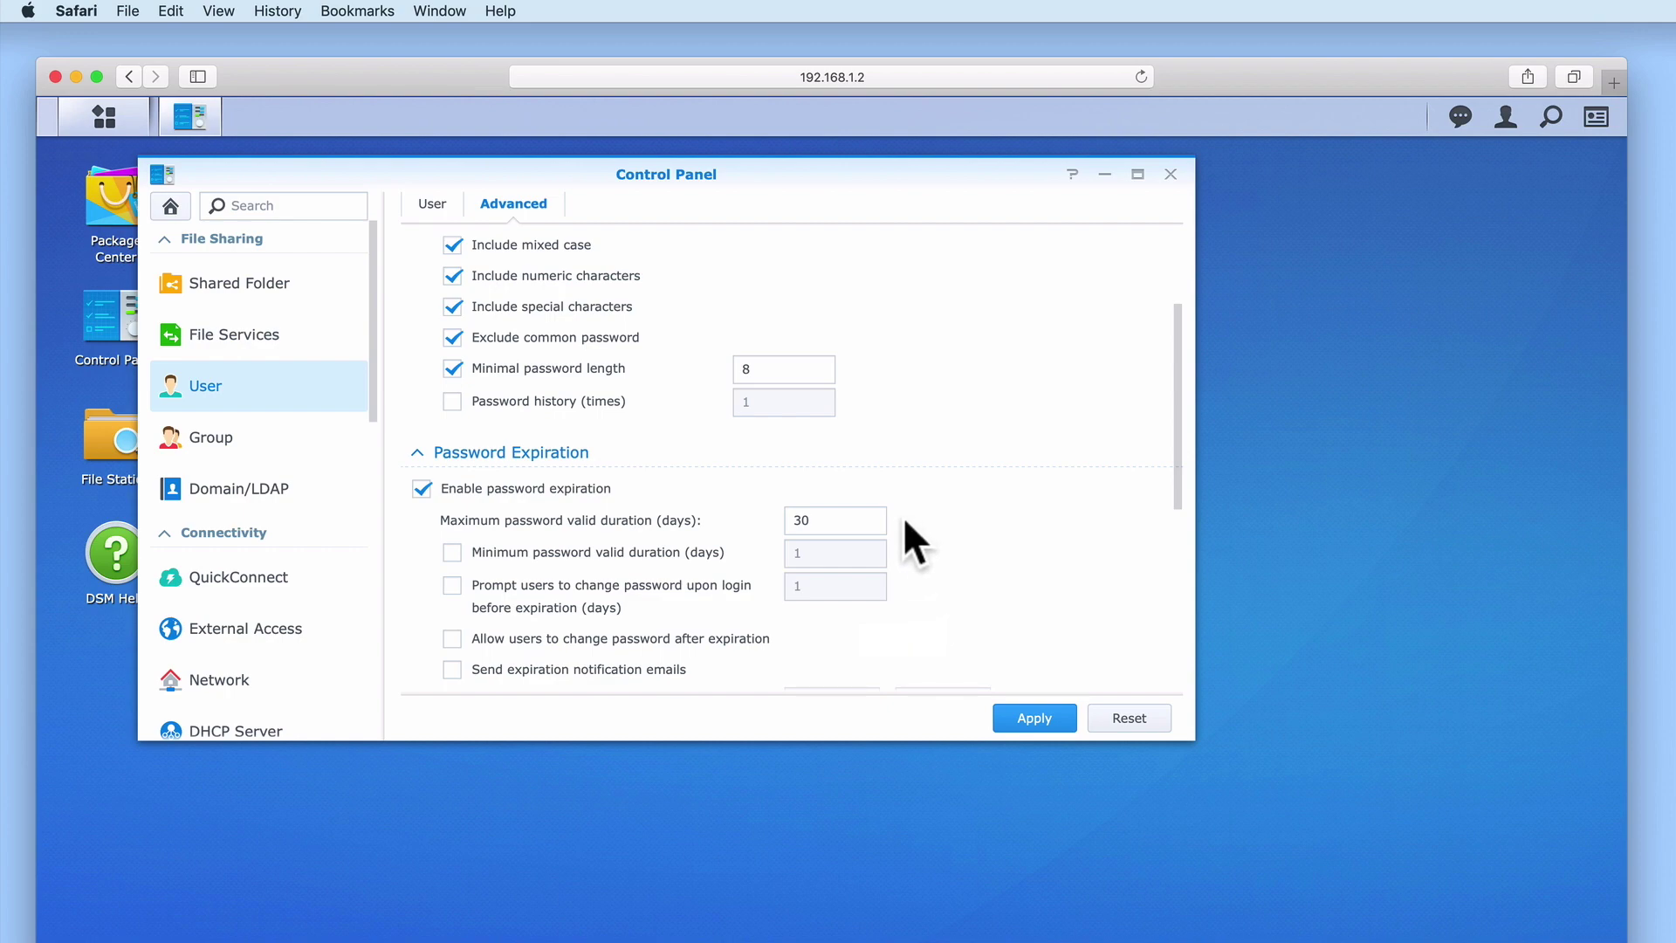
double_click(854, 522)
text(90)
click(422, 487)
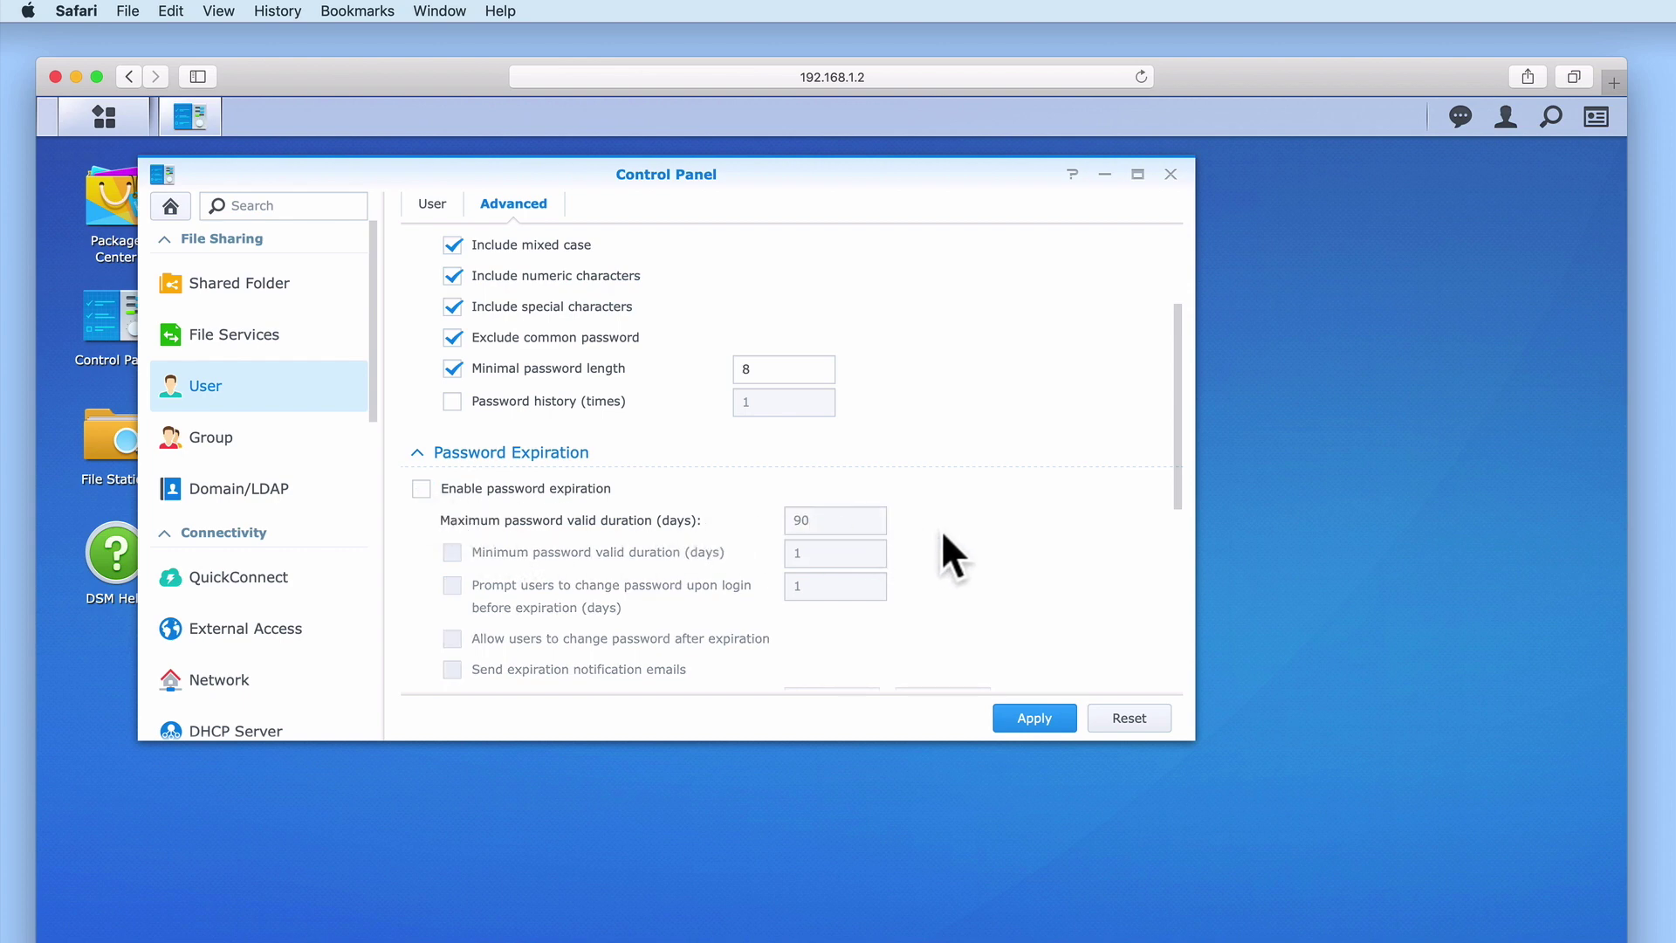
scroll(942, 534, up, 3)
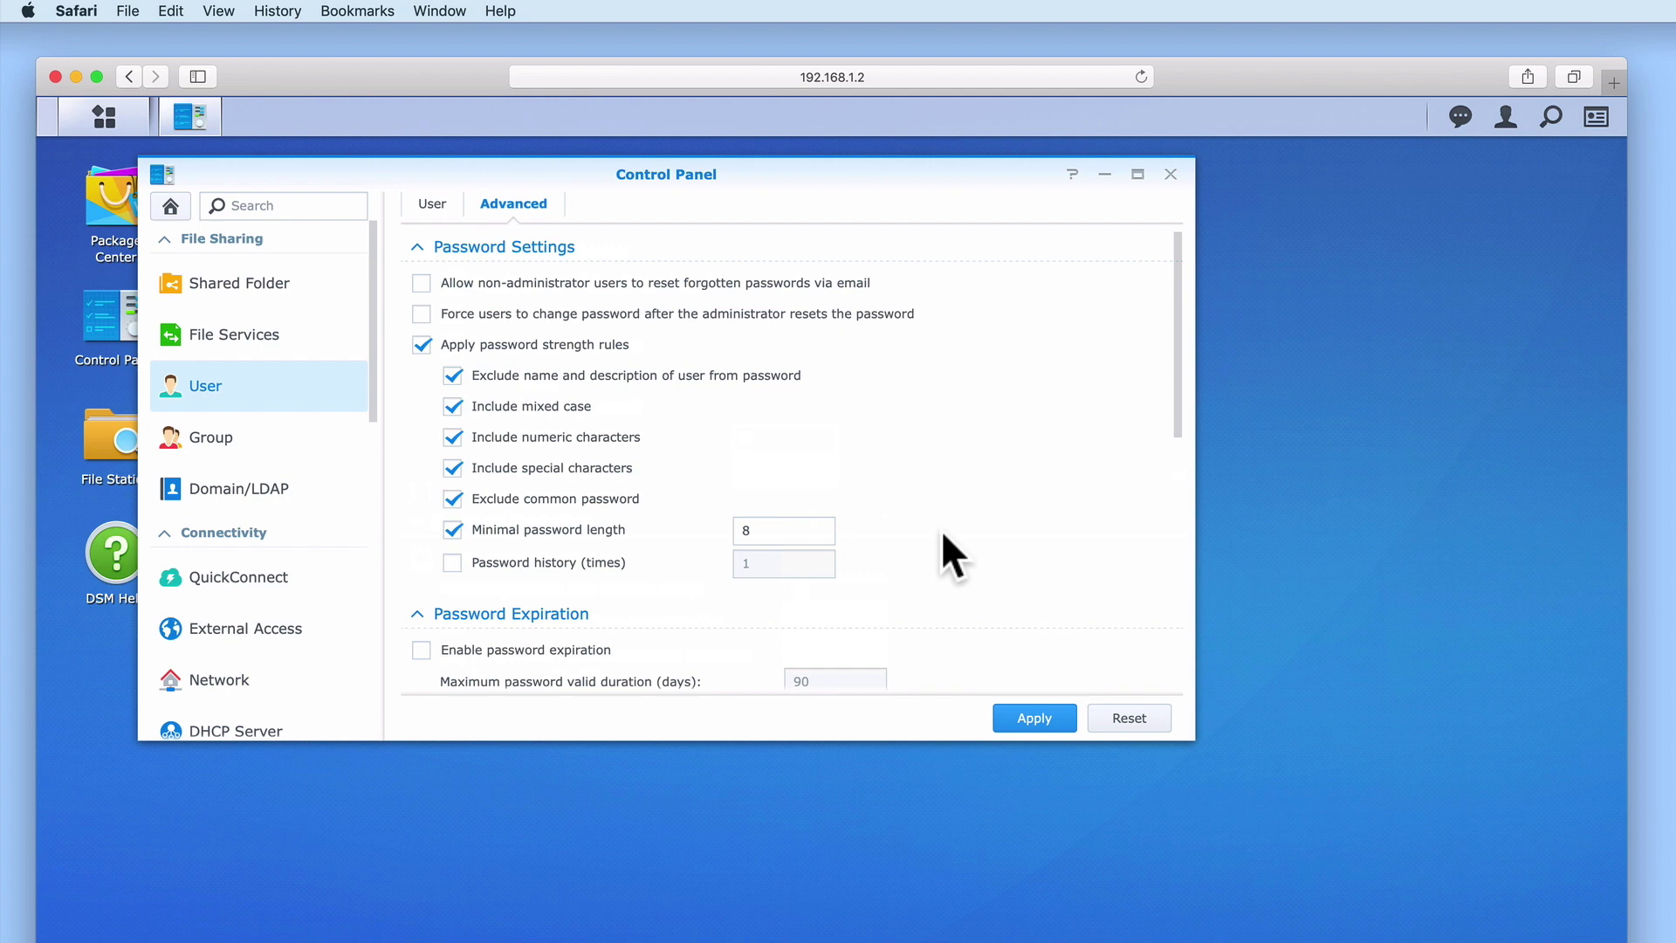
- Apply the password settings and go to the Security page
click(1045, 719)
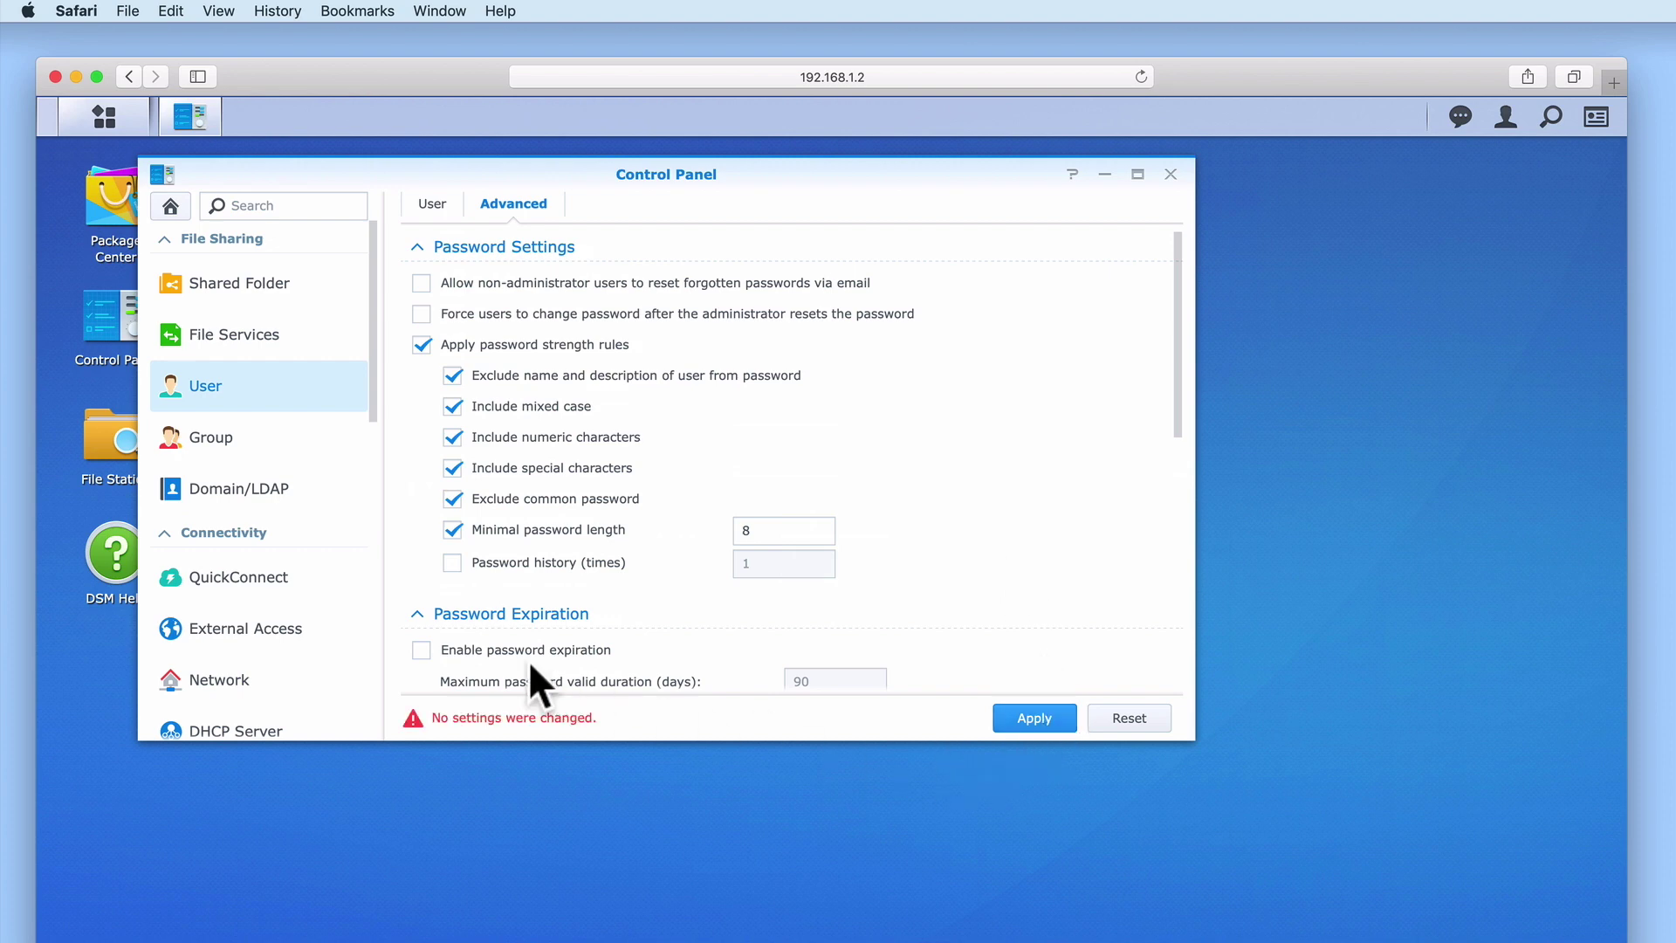
drag(368, 412, 375, 532)
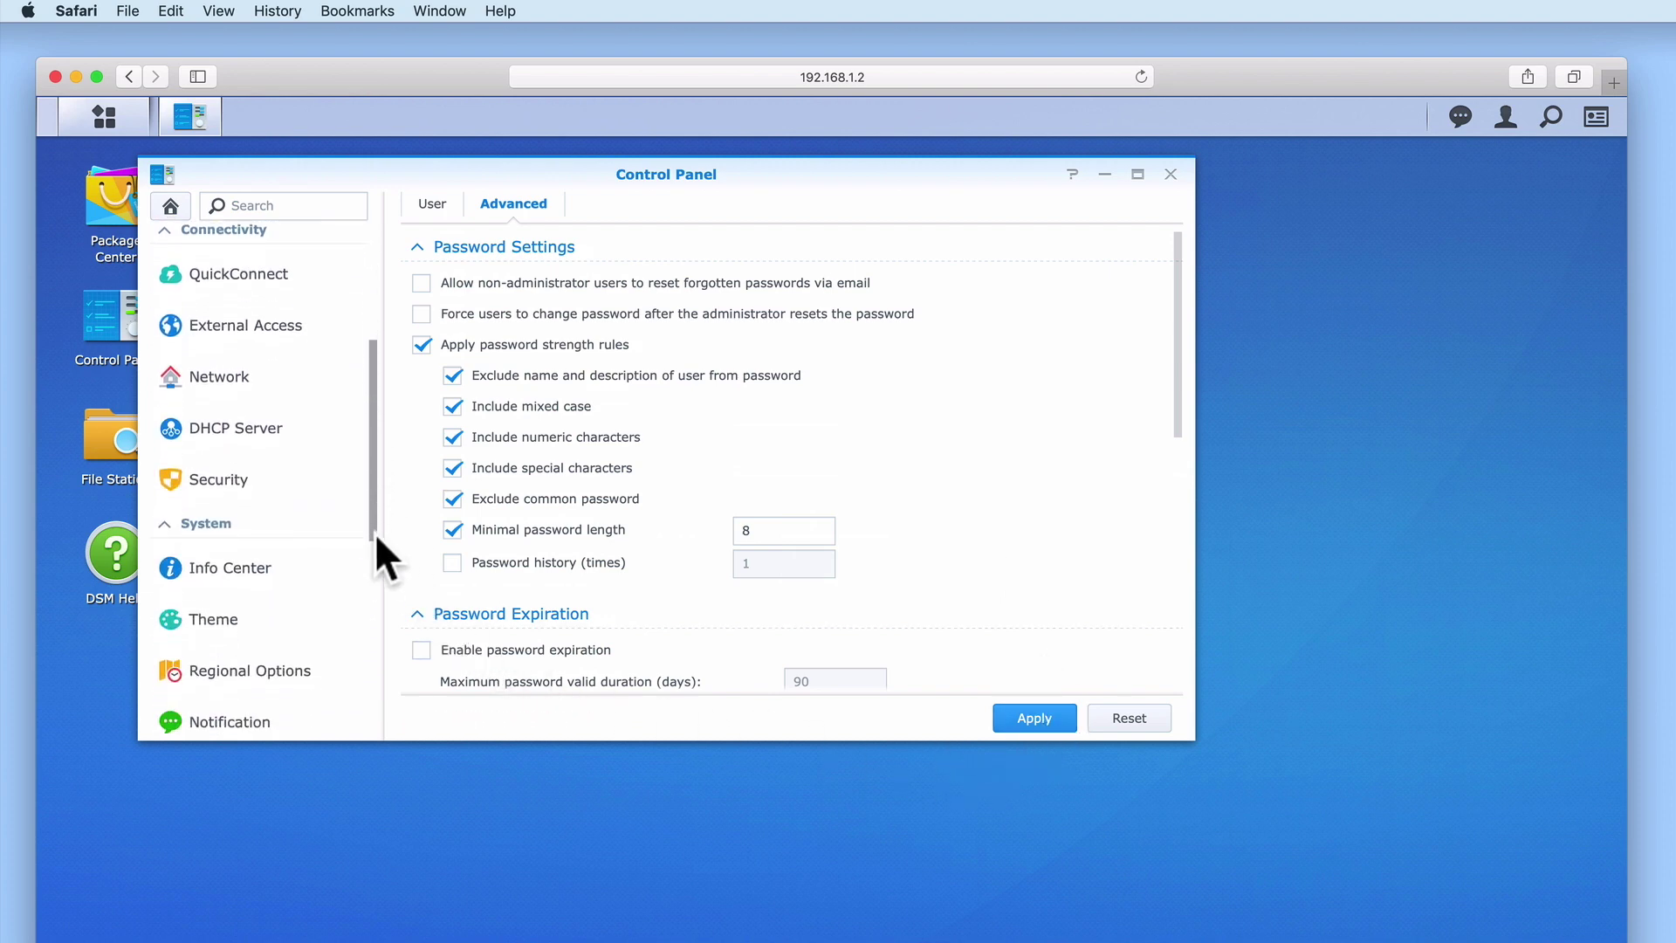
click(241, 514)
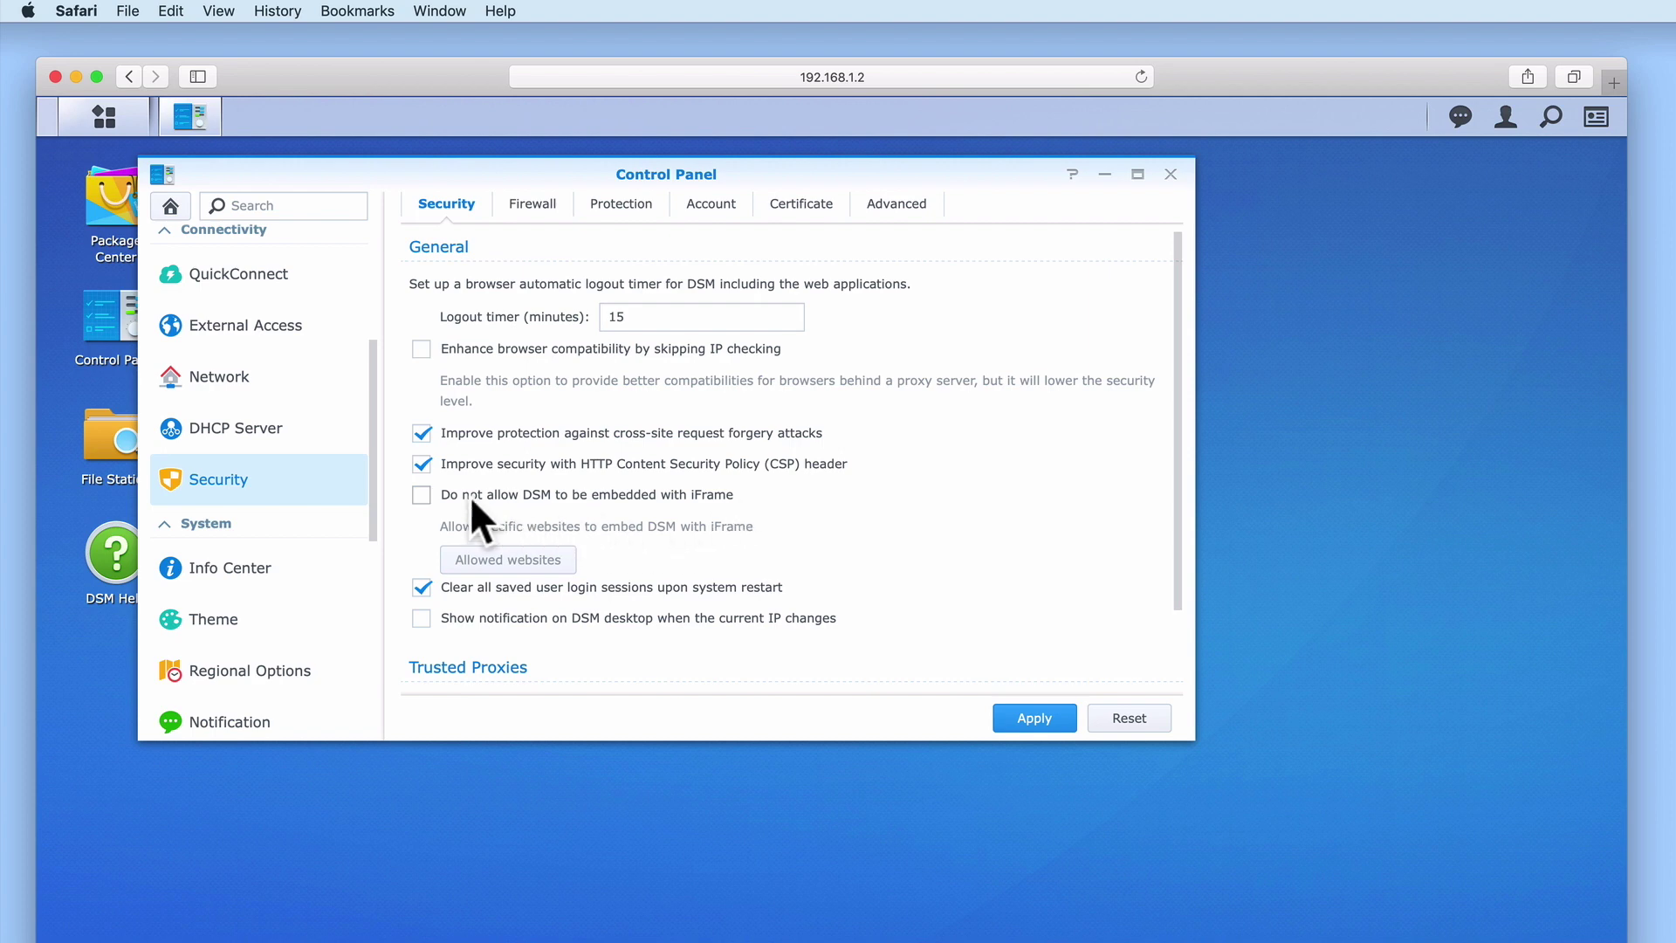
- Forbid embedding DSM in iFrames and view the allowed websites list
click(421, 495)
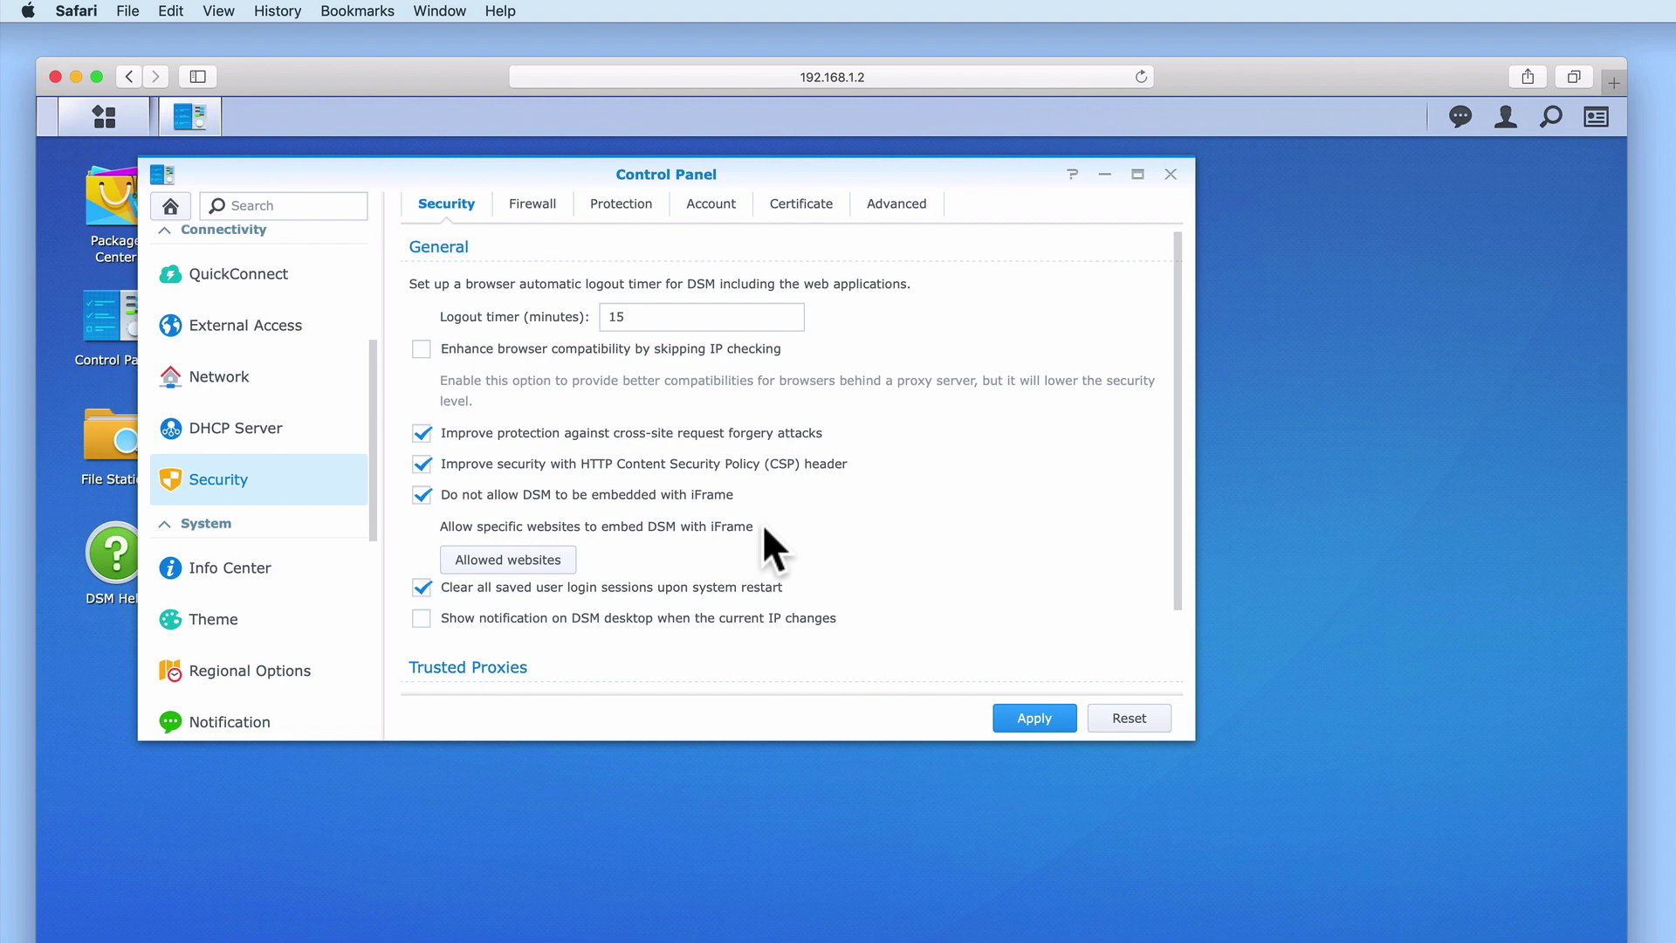
click(539, 565)
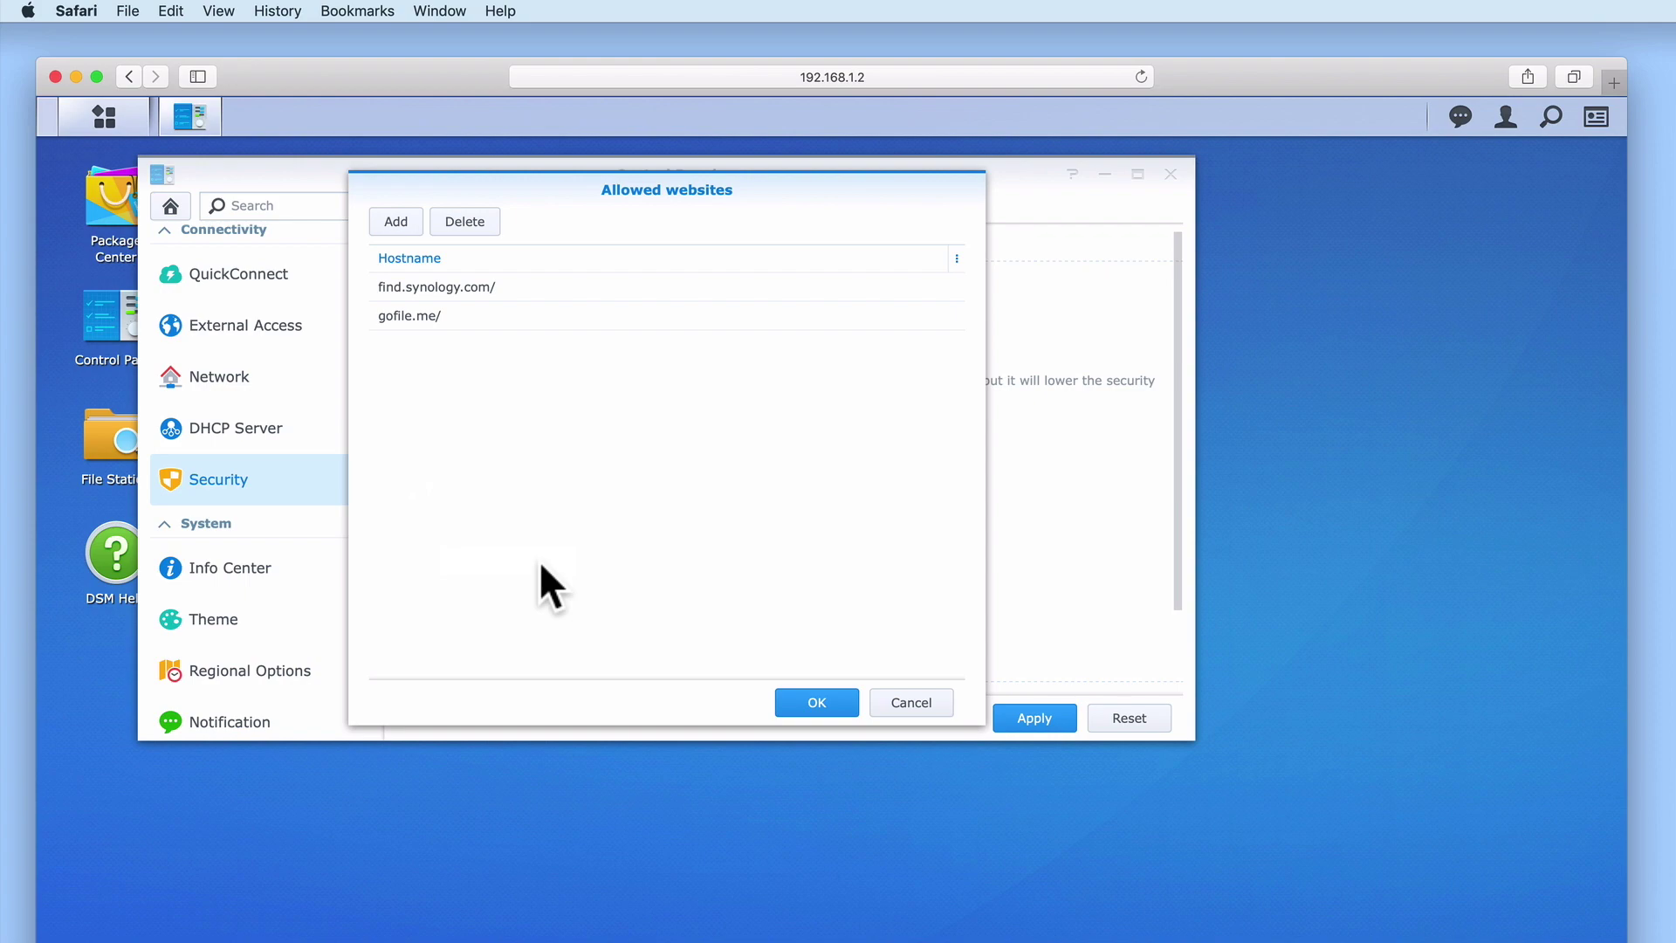
- Close the Allowed websites list unchanged and view the Firewall settings
click(907, 709)
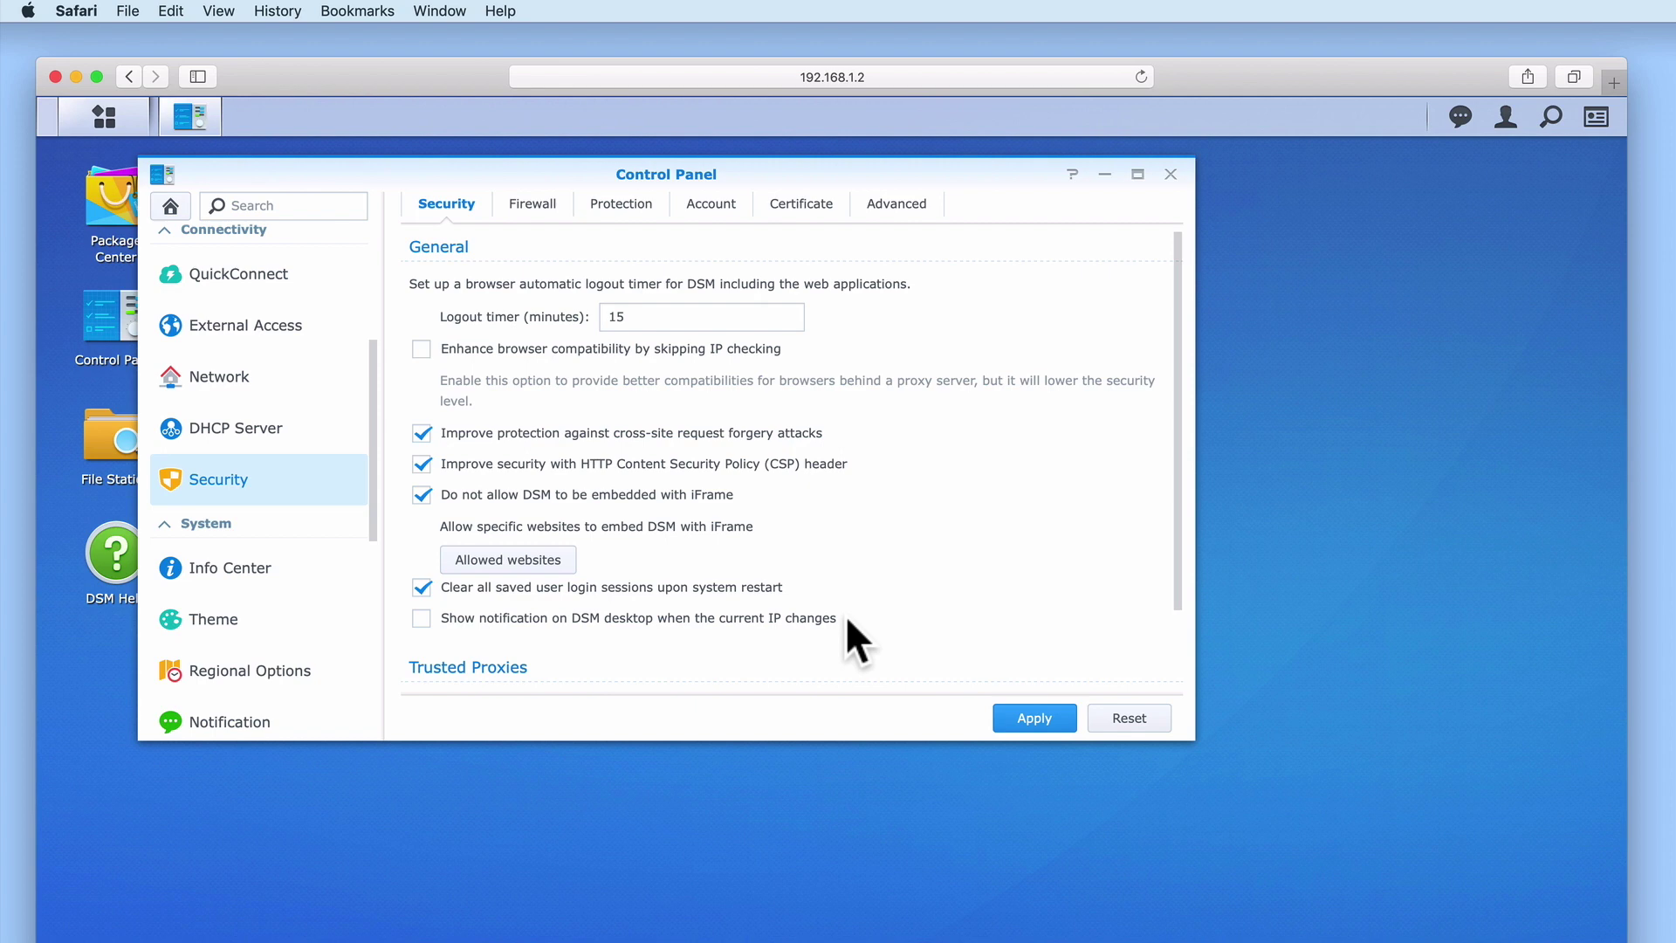
scroll(845, 614, down, 2)
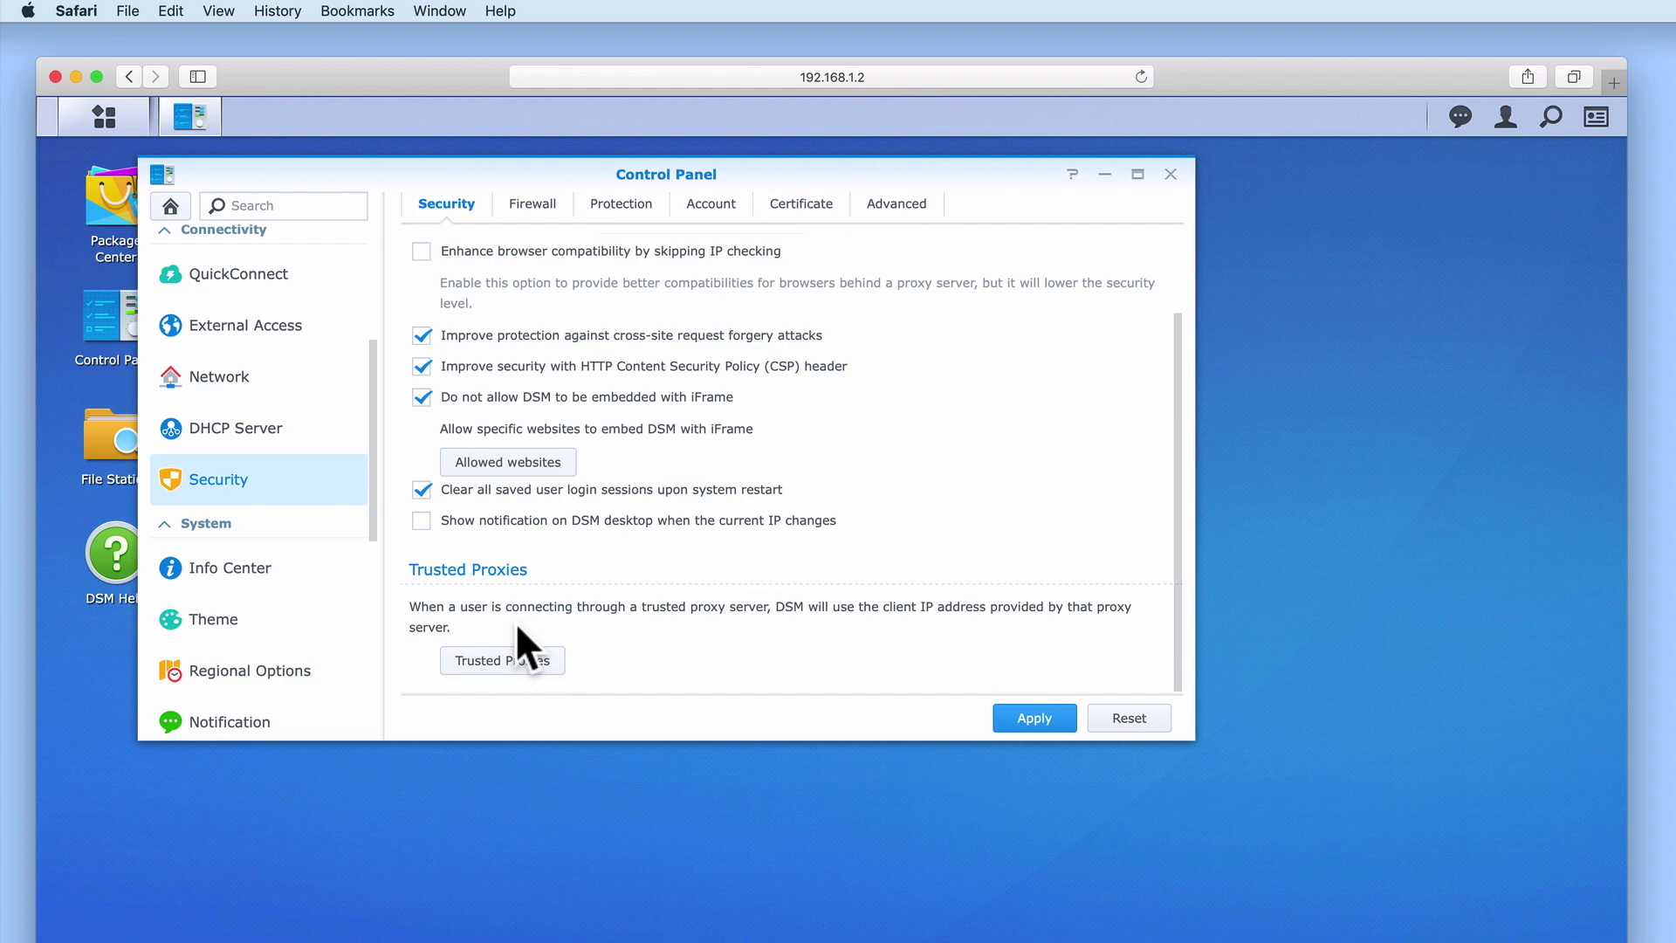
click(529, 209)
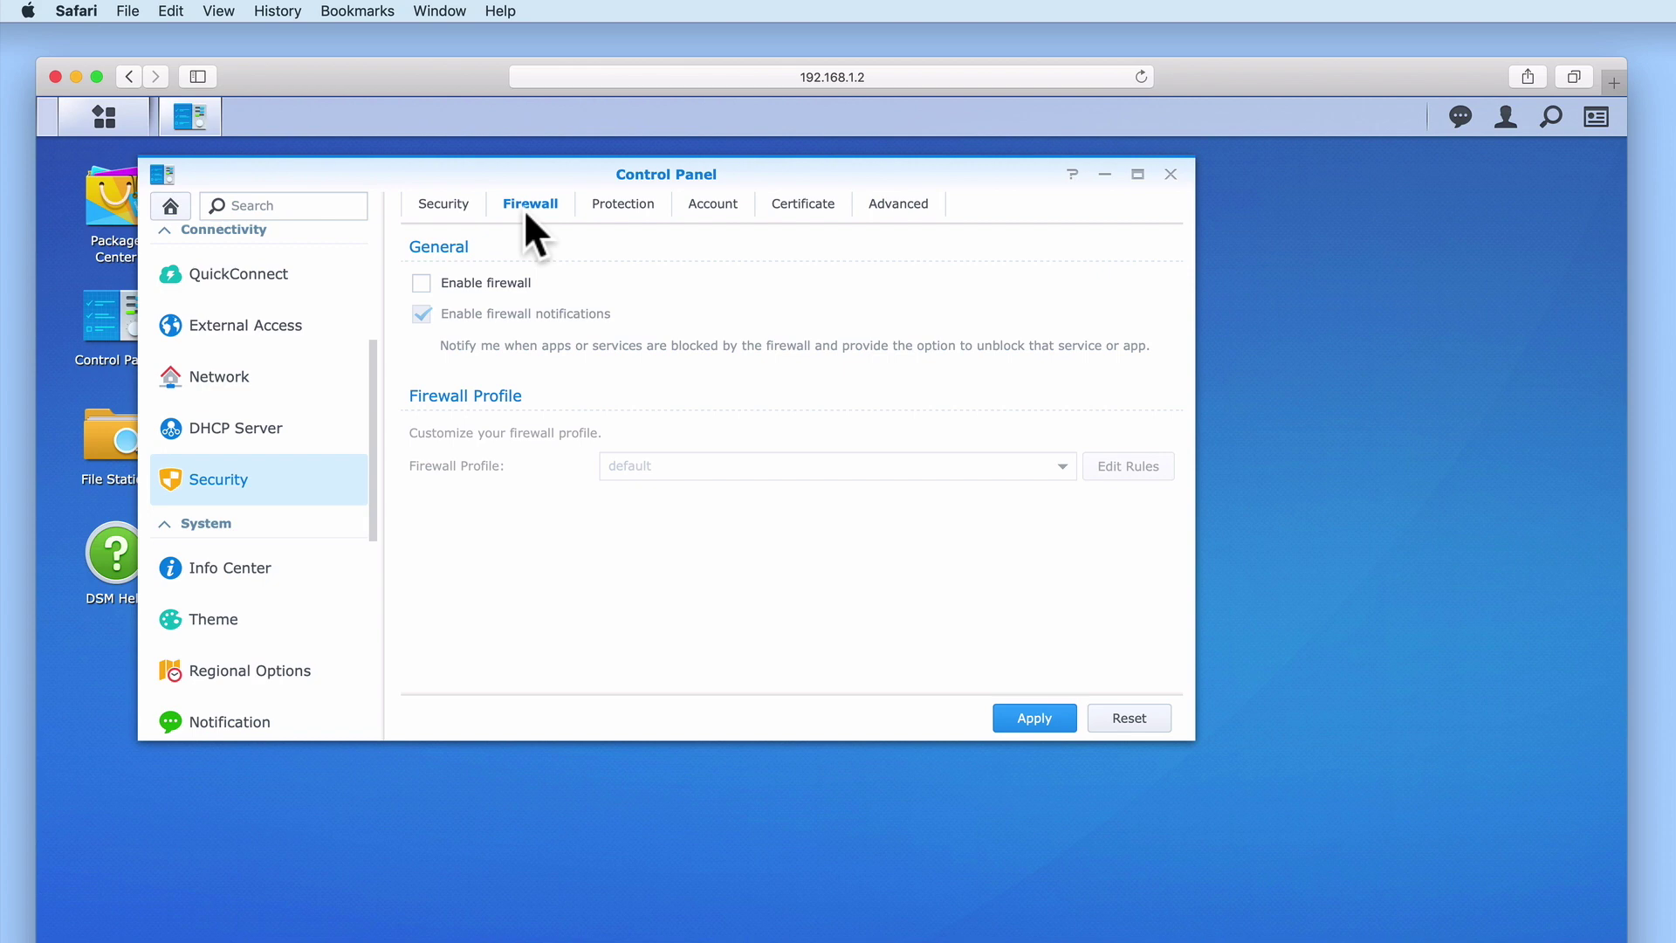
- Enable DoS protection on the LAN interface and apply it
click(620, 214)
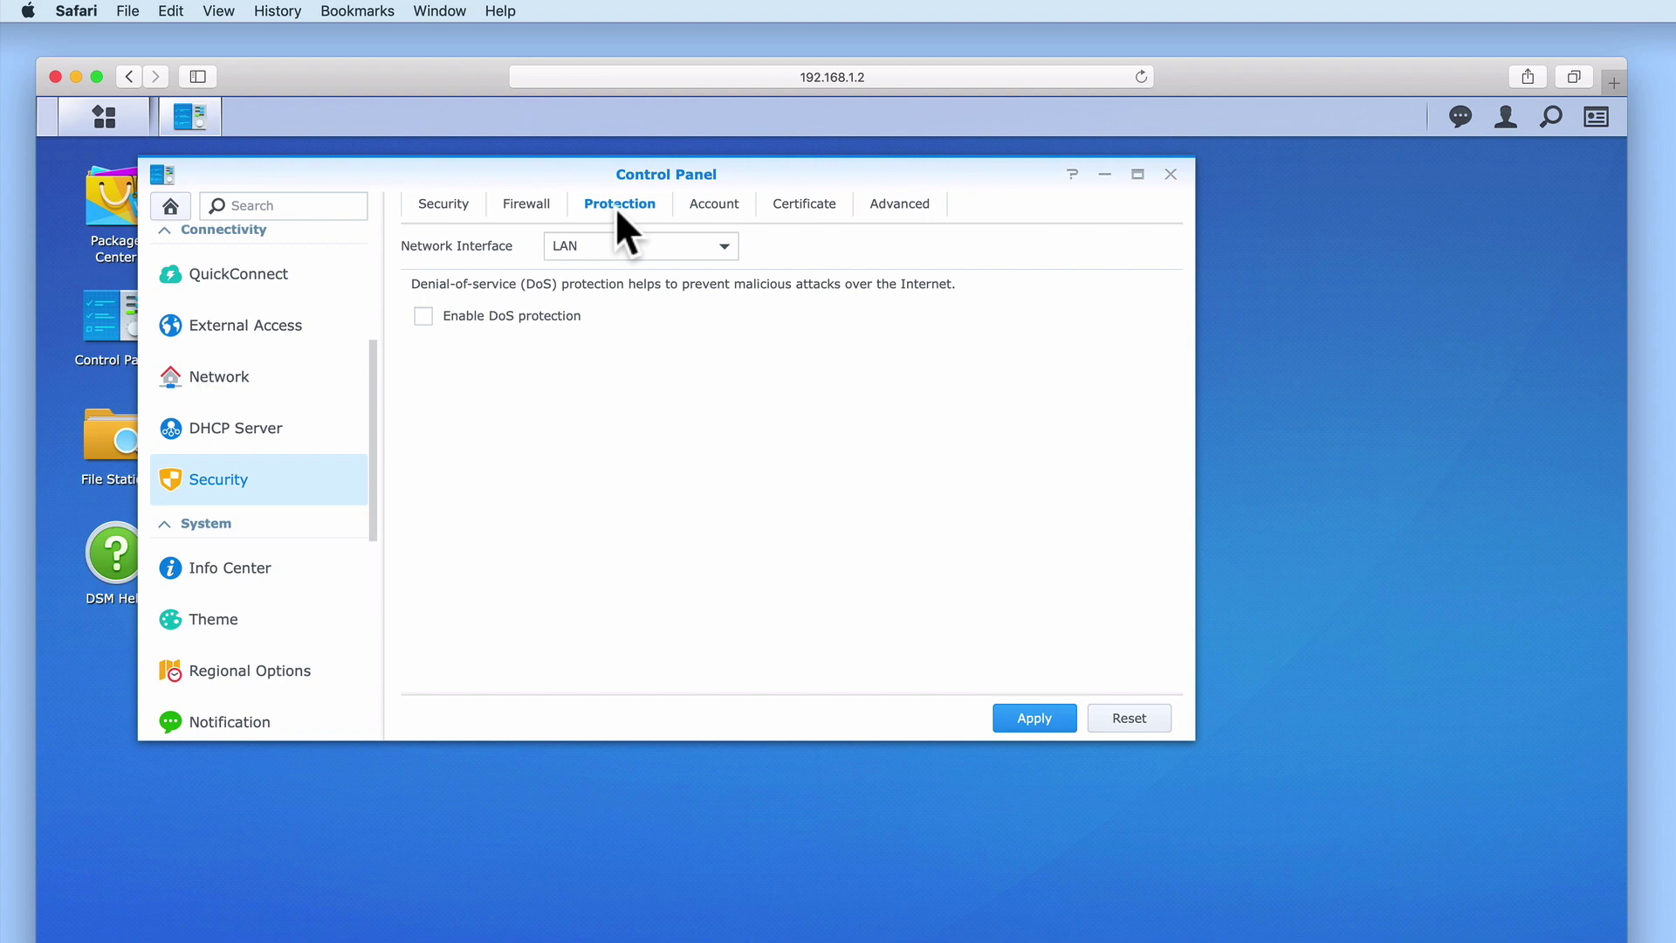
click(725, 248)
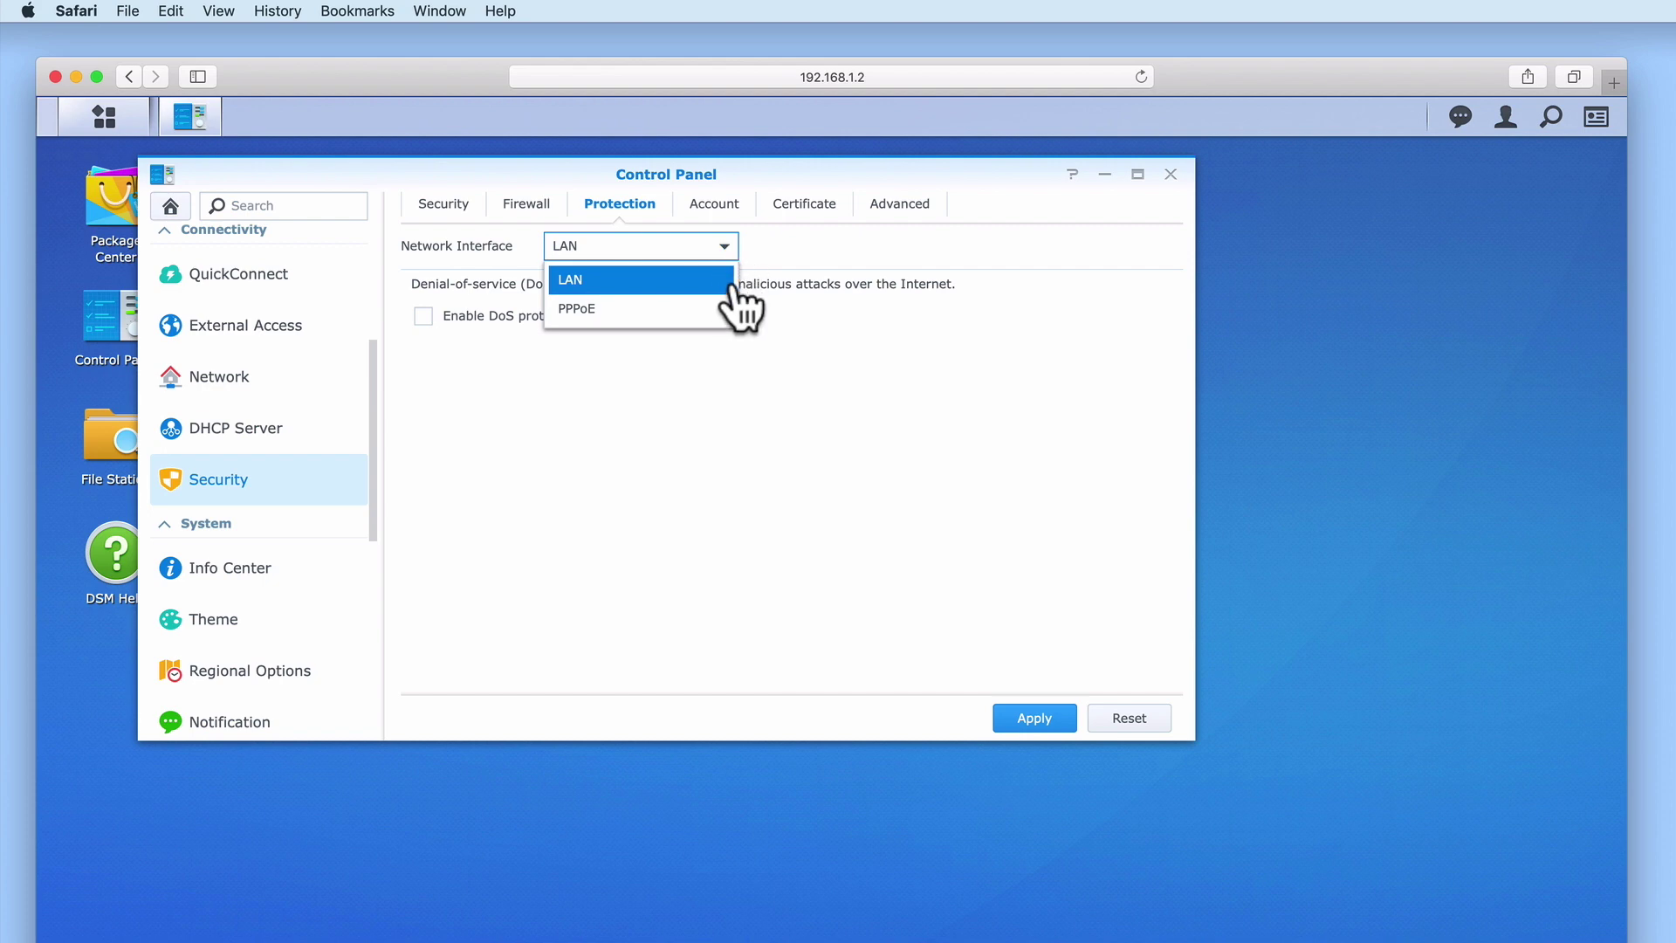
click(758, 244)
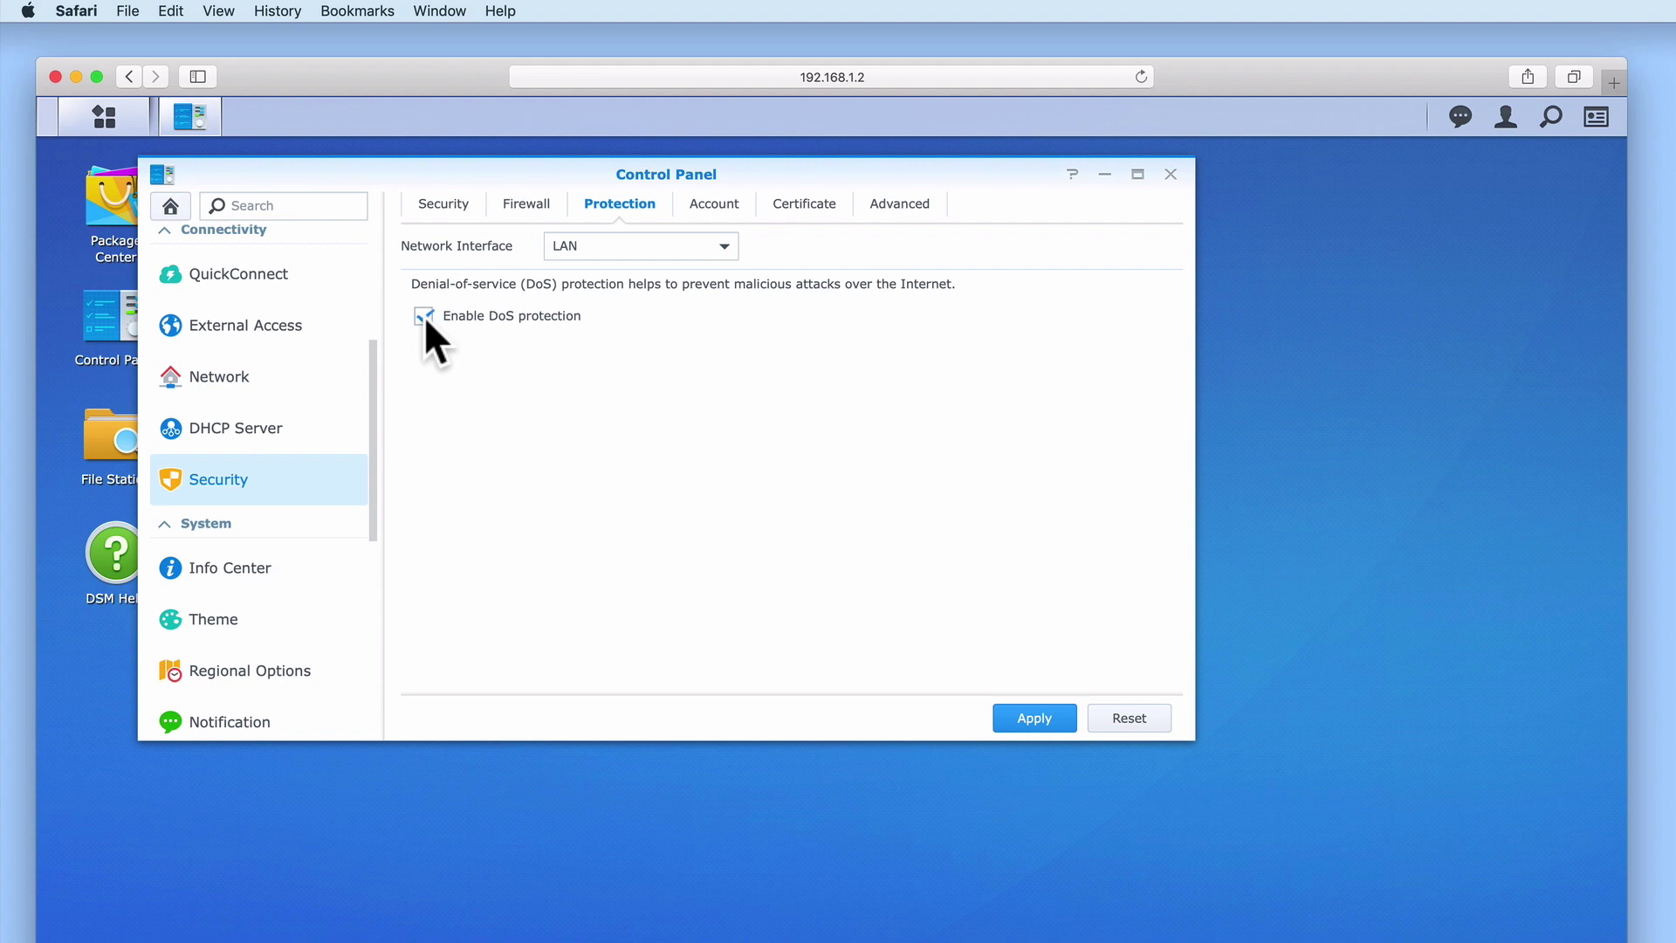
click(1028, 719)
- Turn on account auto block for failed logins, leaving block expiration disabled
click(706, 207)
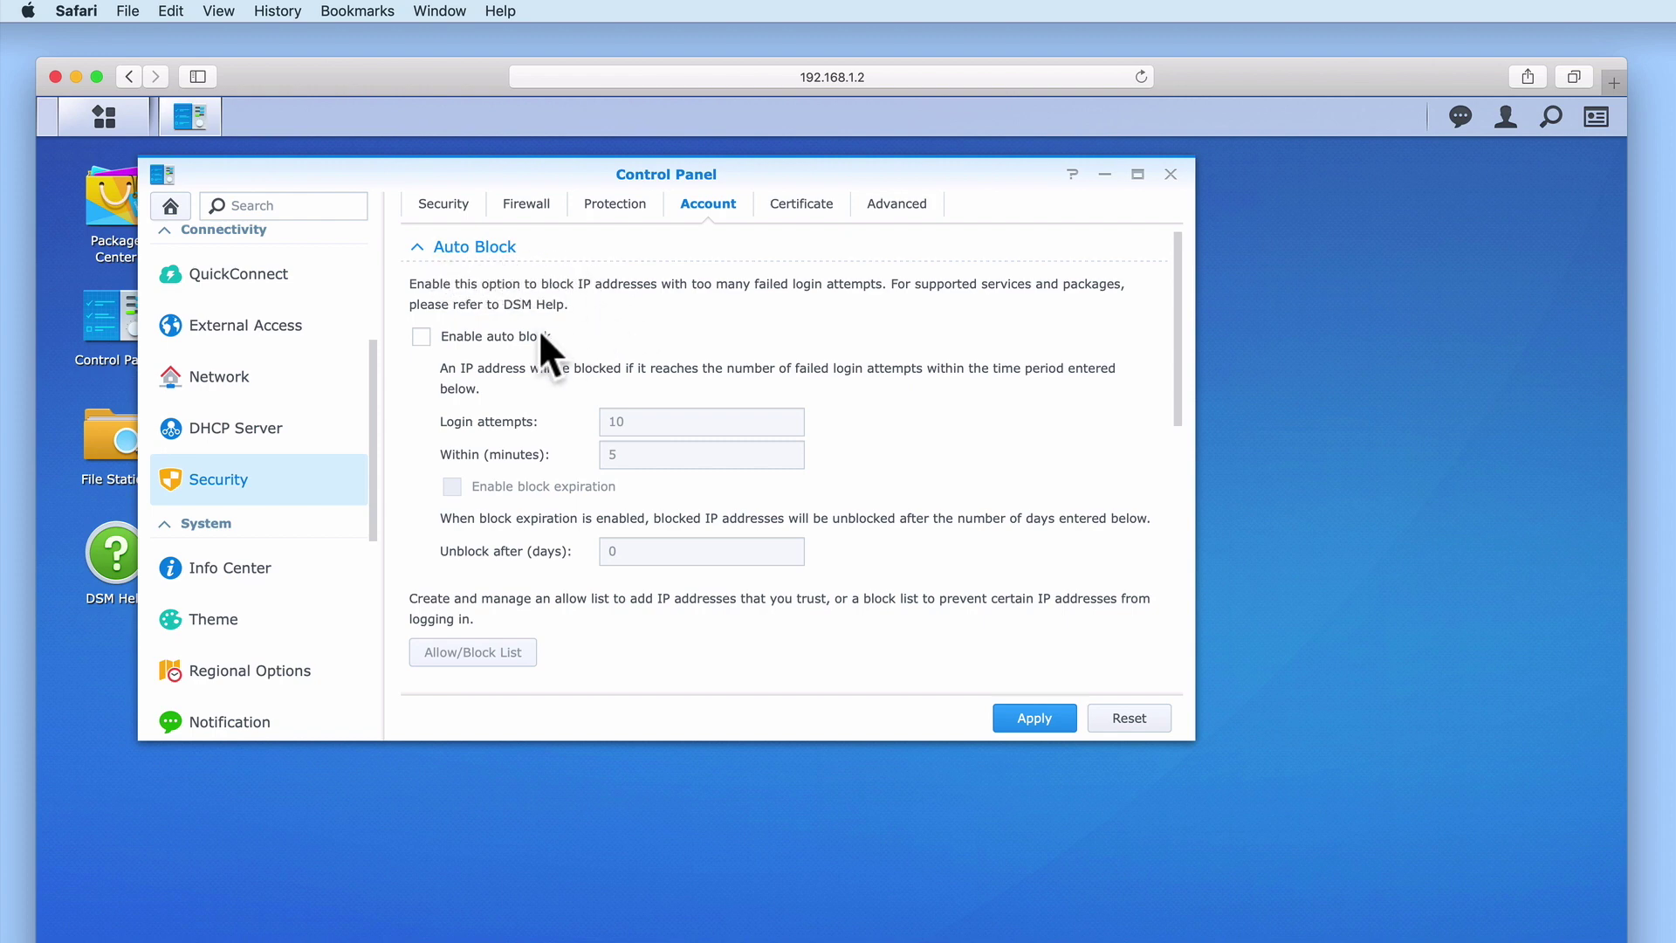
click(422, 336)
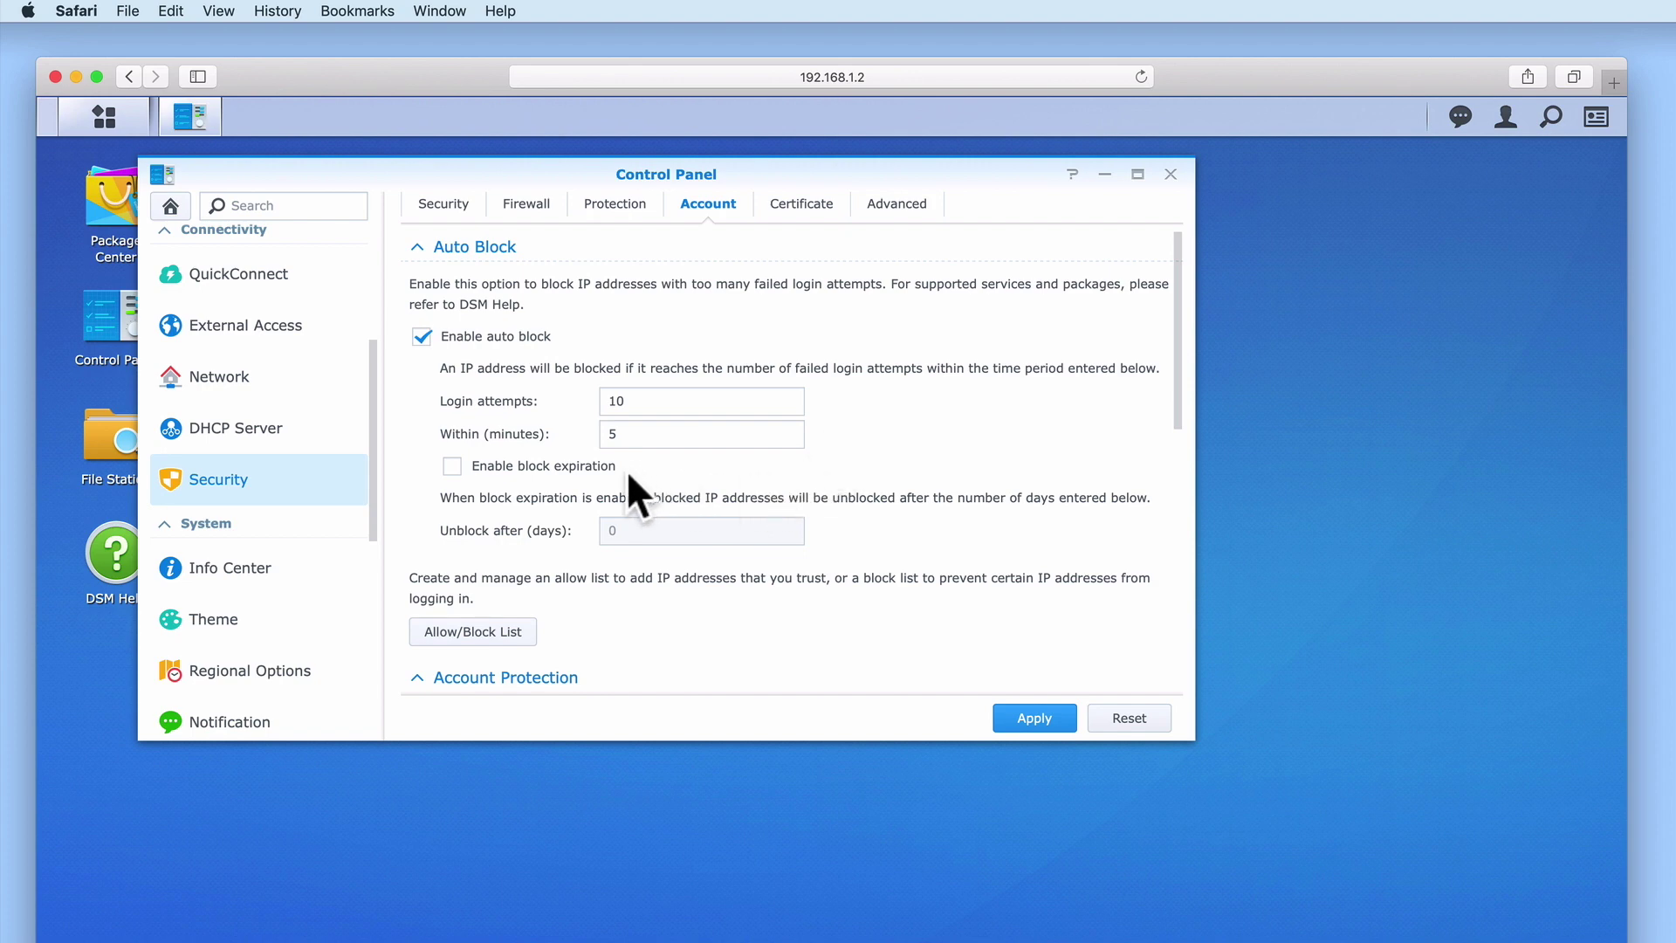
click(452, 466)
click(453, 466)
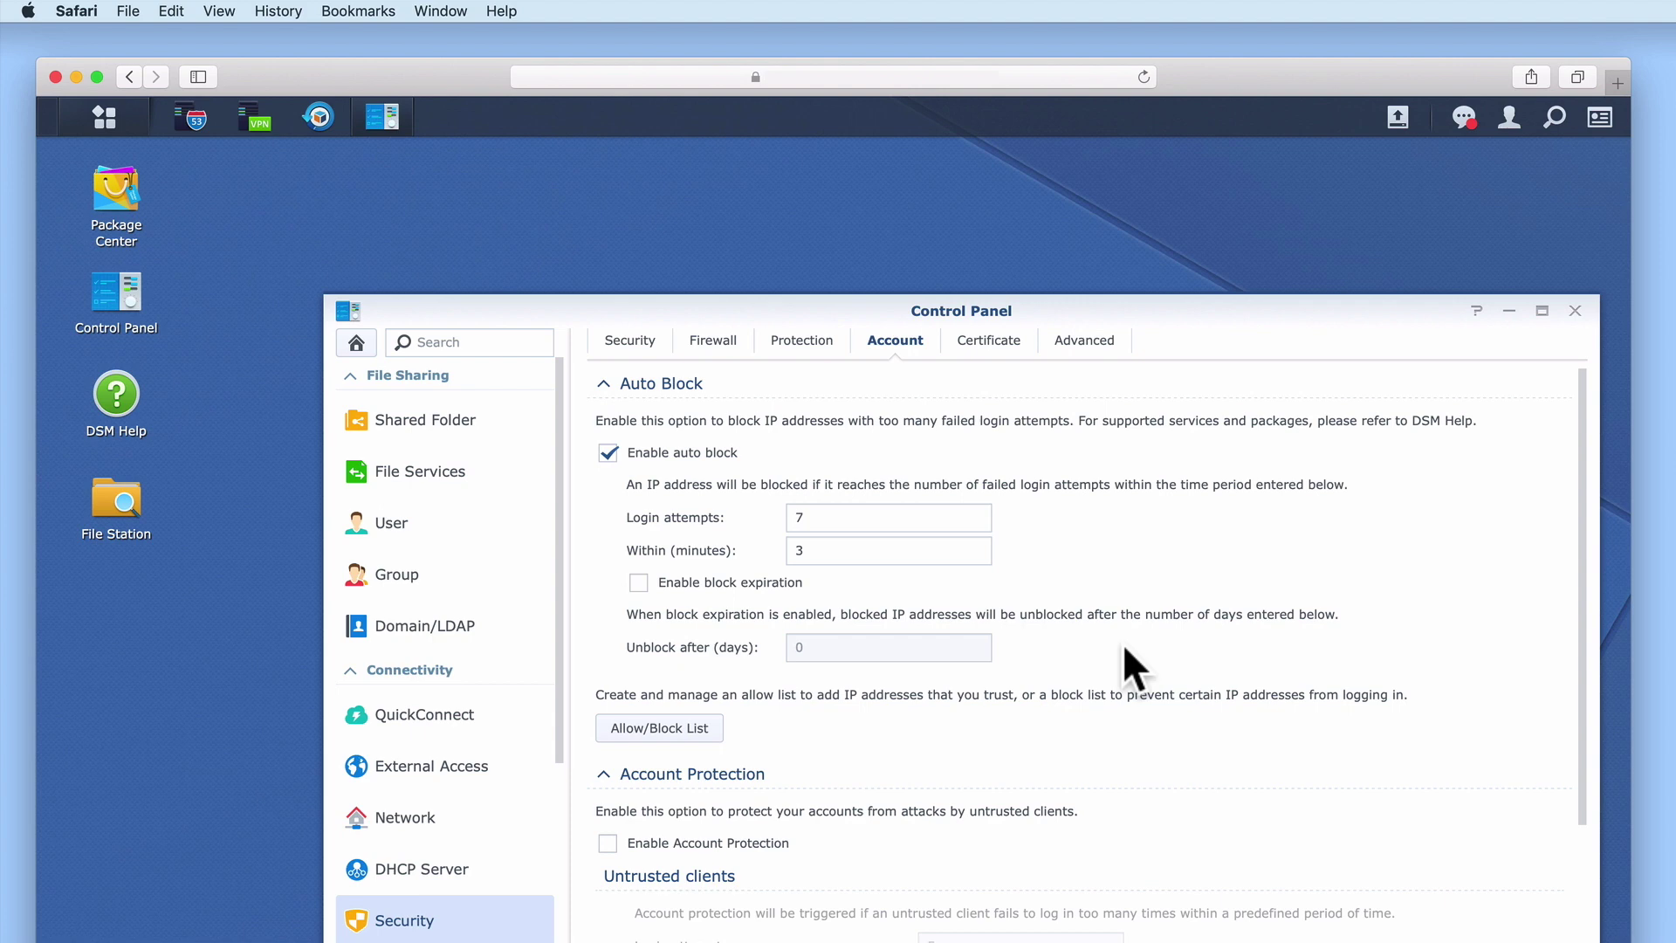
click(710, 735)
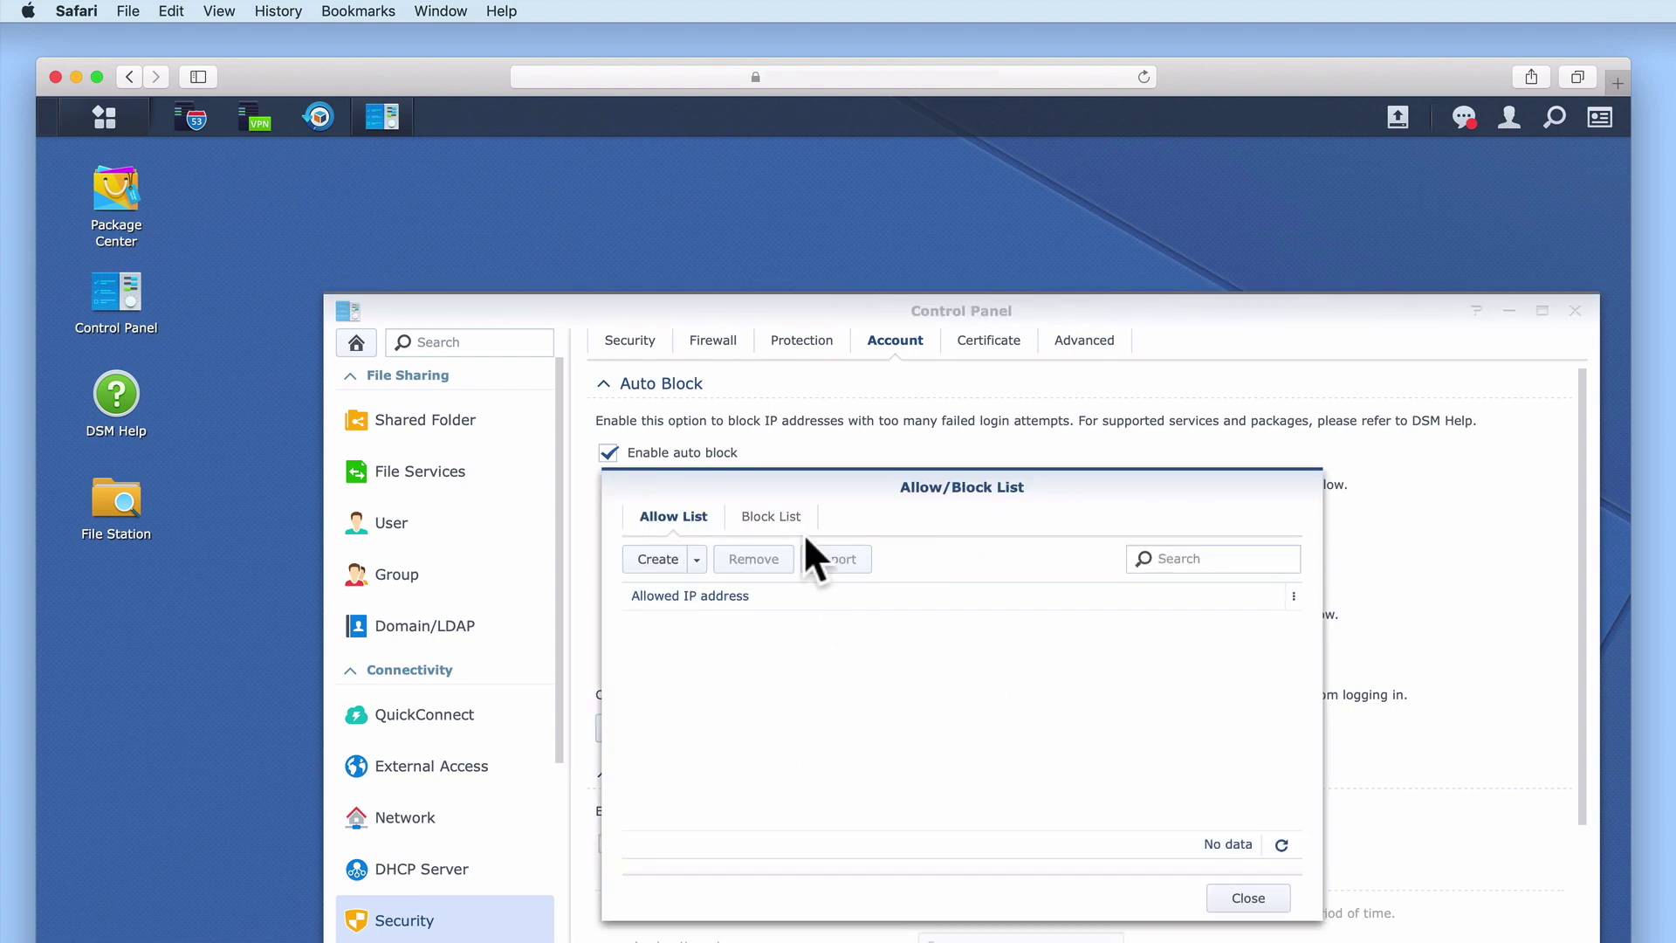
click(785, 520)
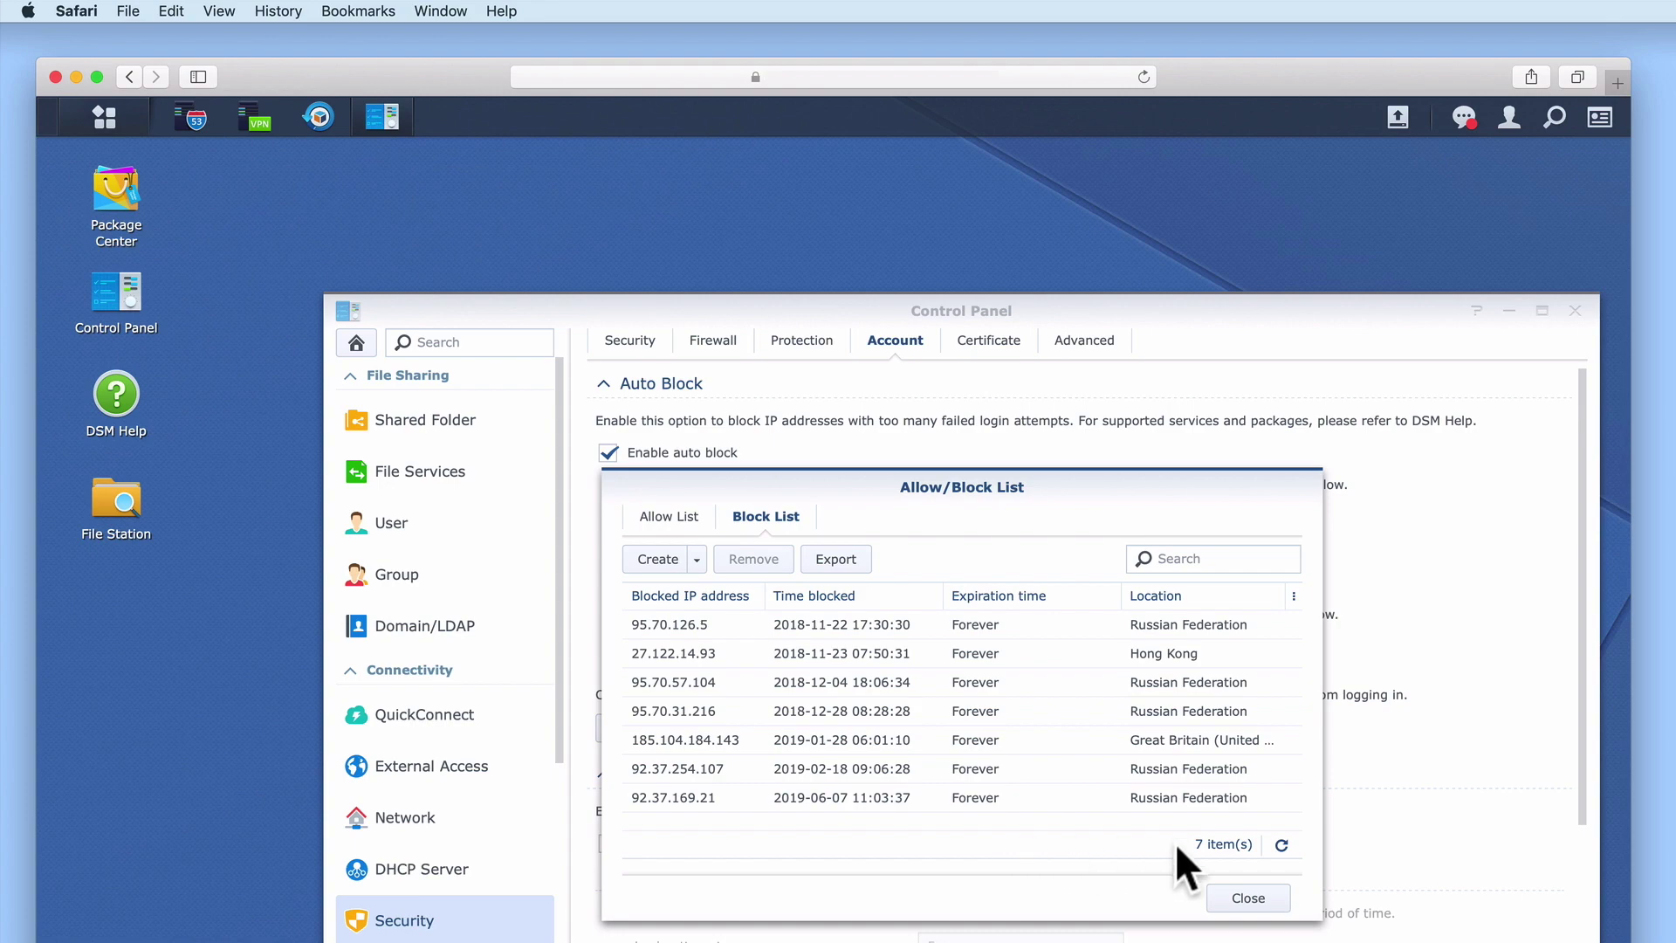
click(1268, 899)
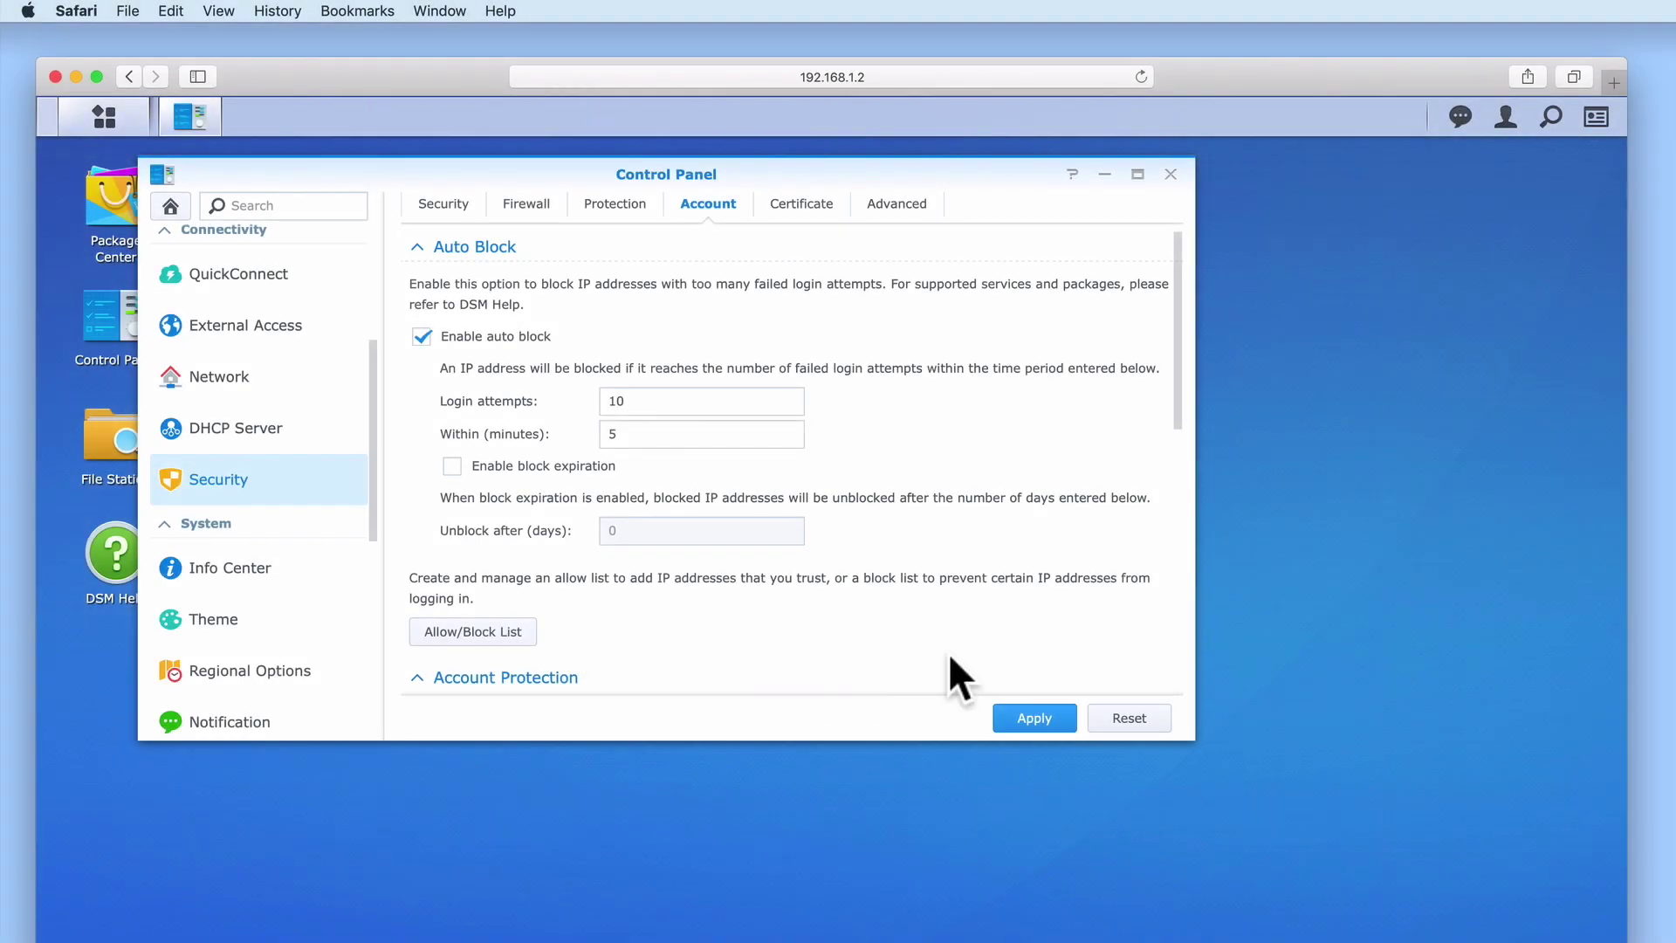
- Leave Account Protection unticked and apply the auto block settings
drag(1175, 418, 1135, 599)
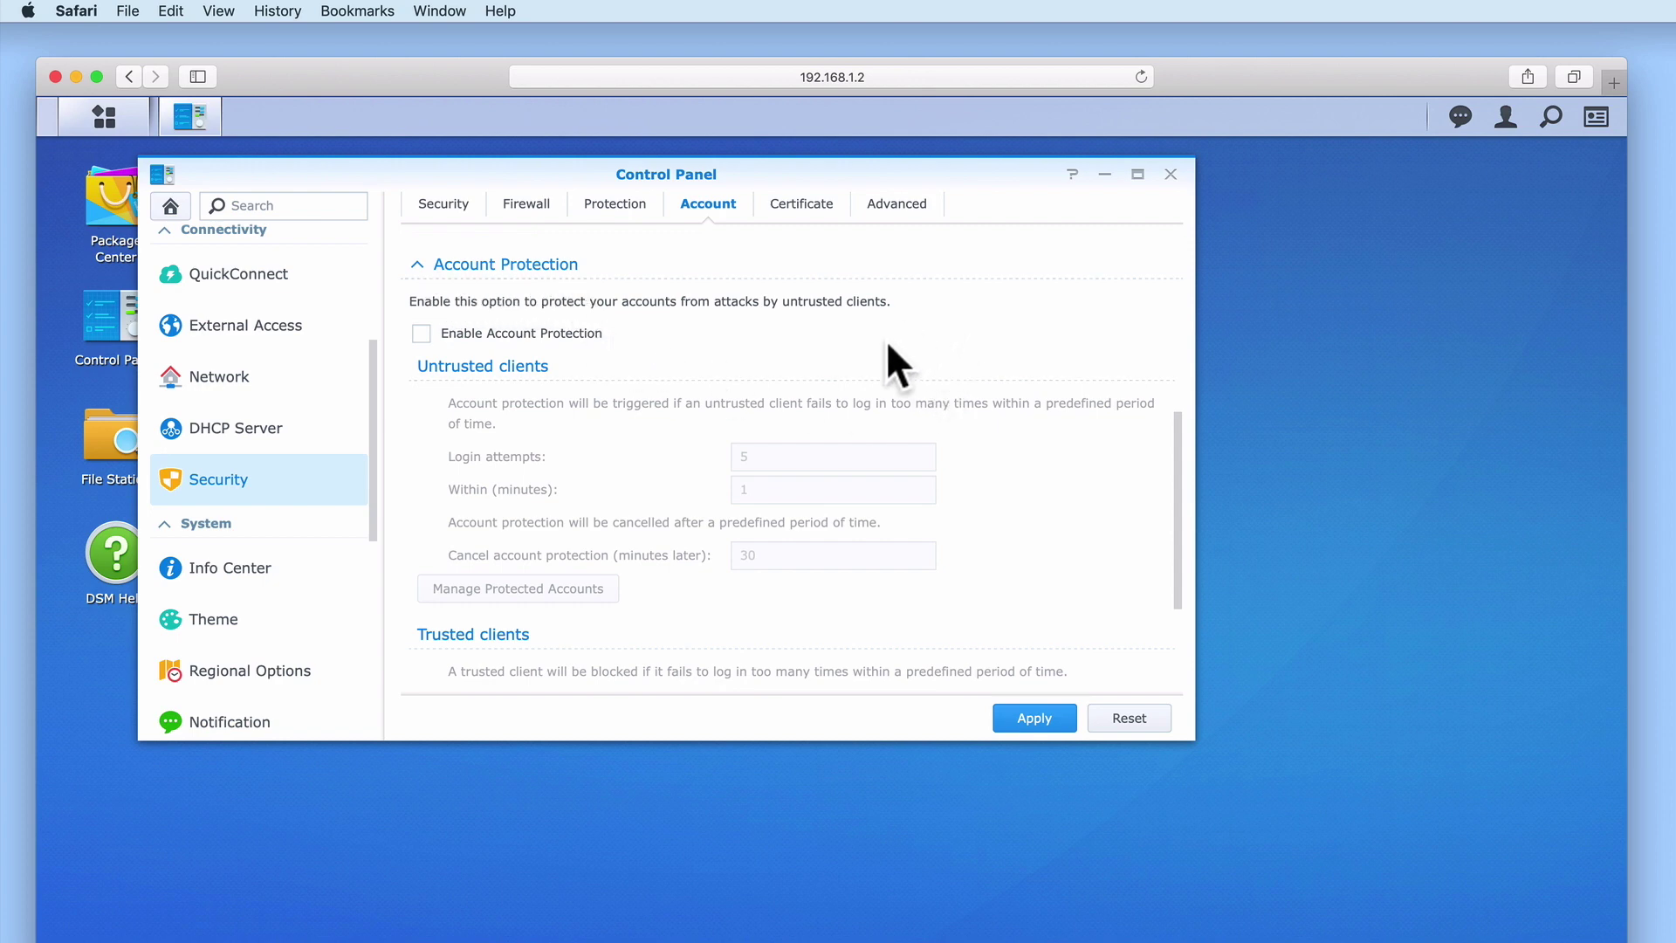
click(421, 333)
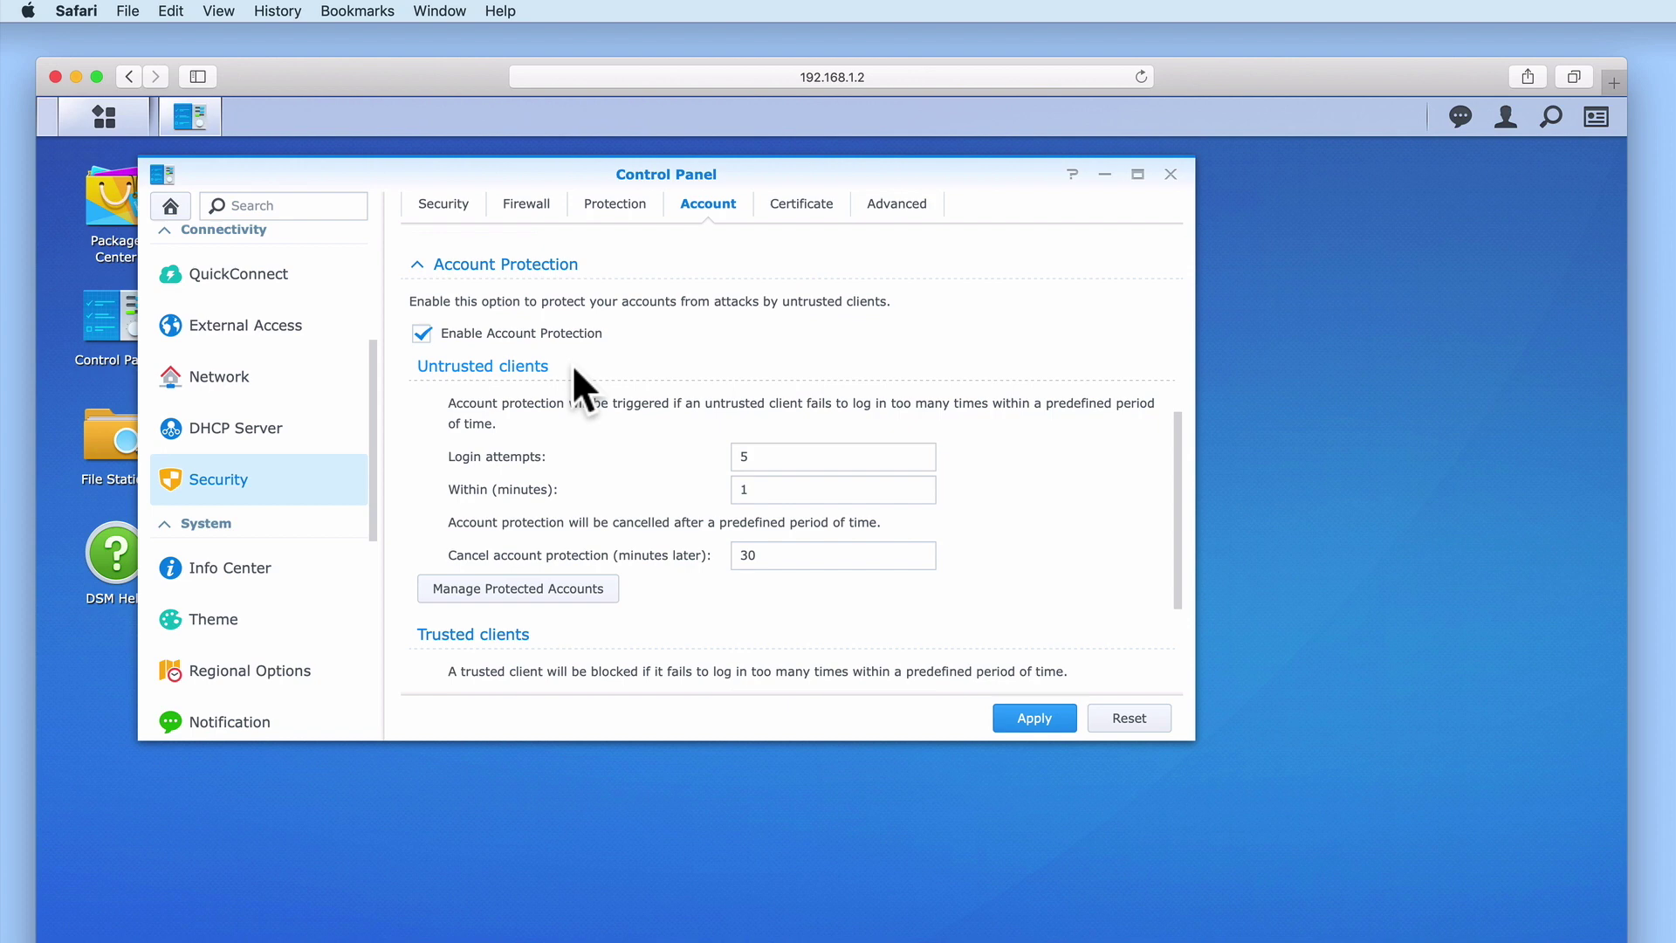
click(421, 333)
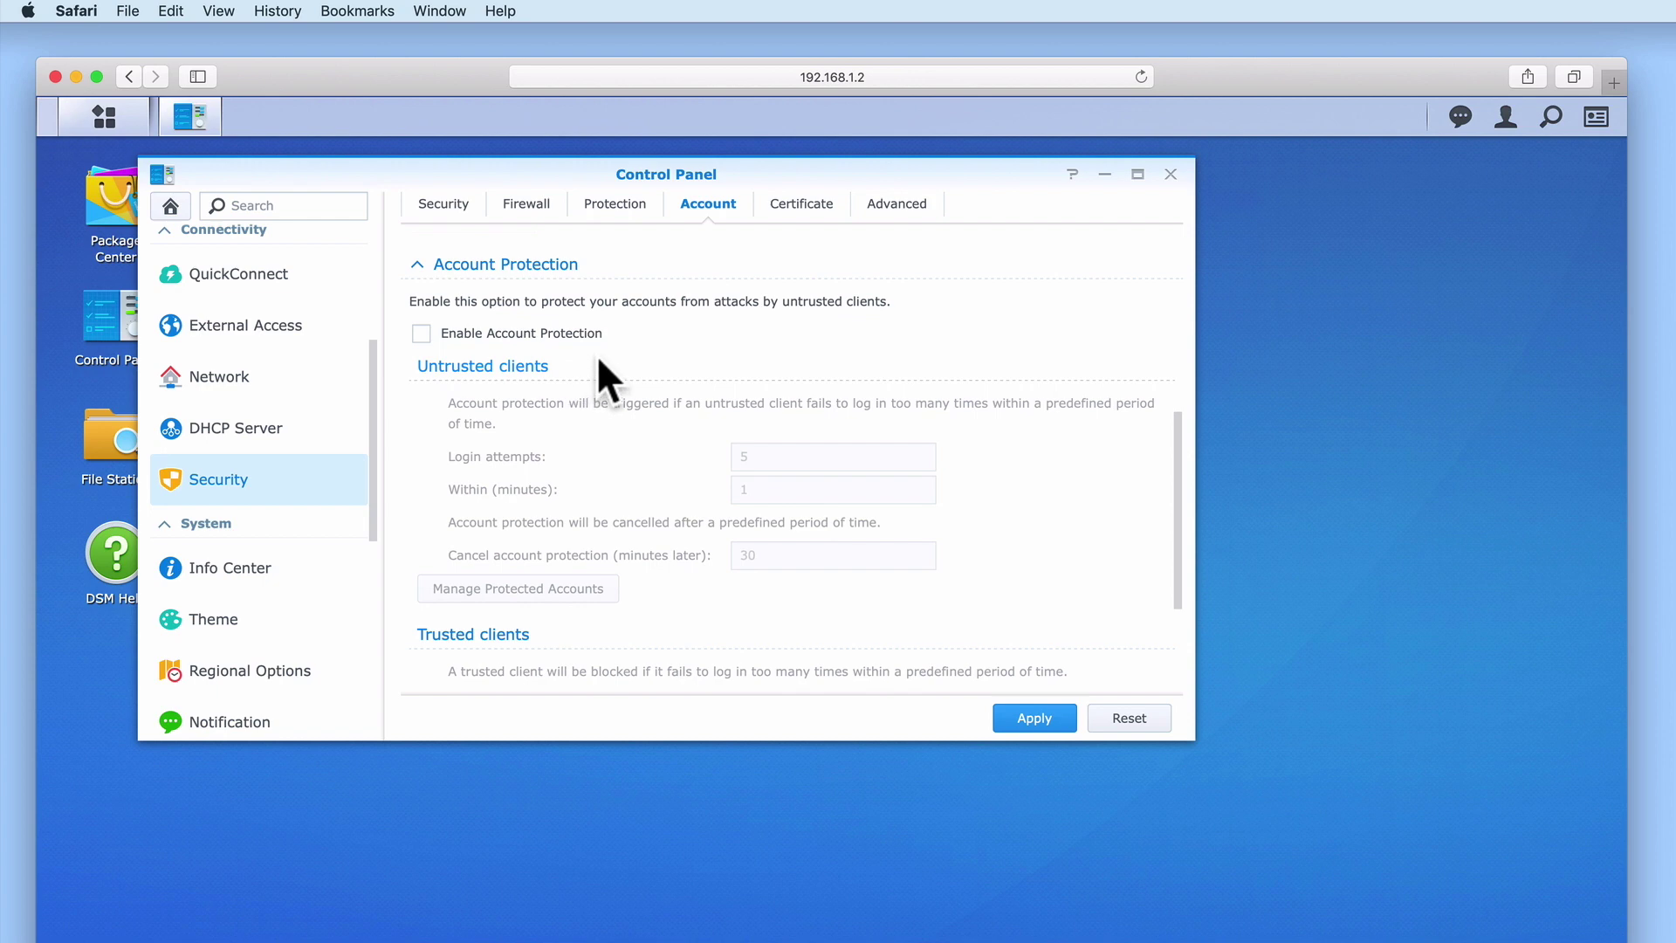
click(1063, 723)
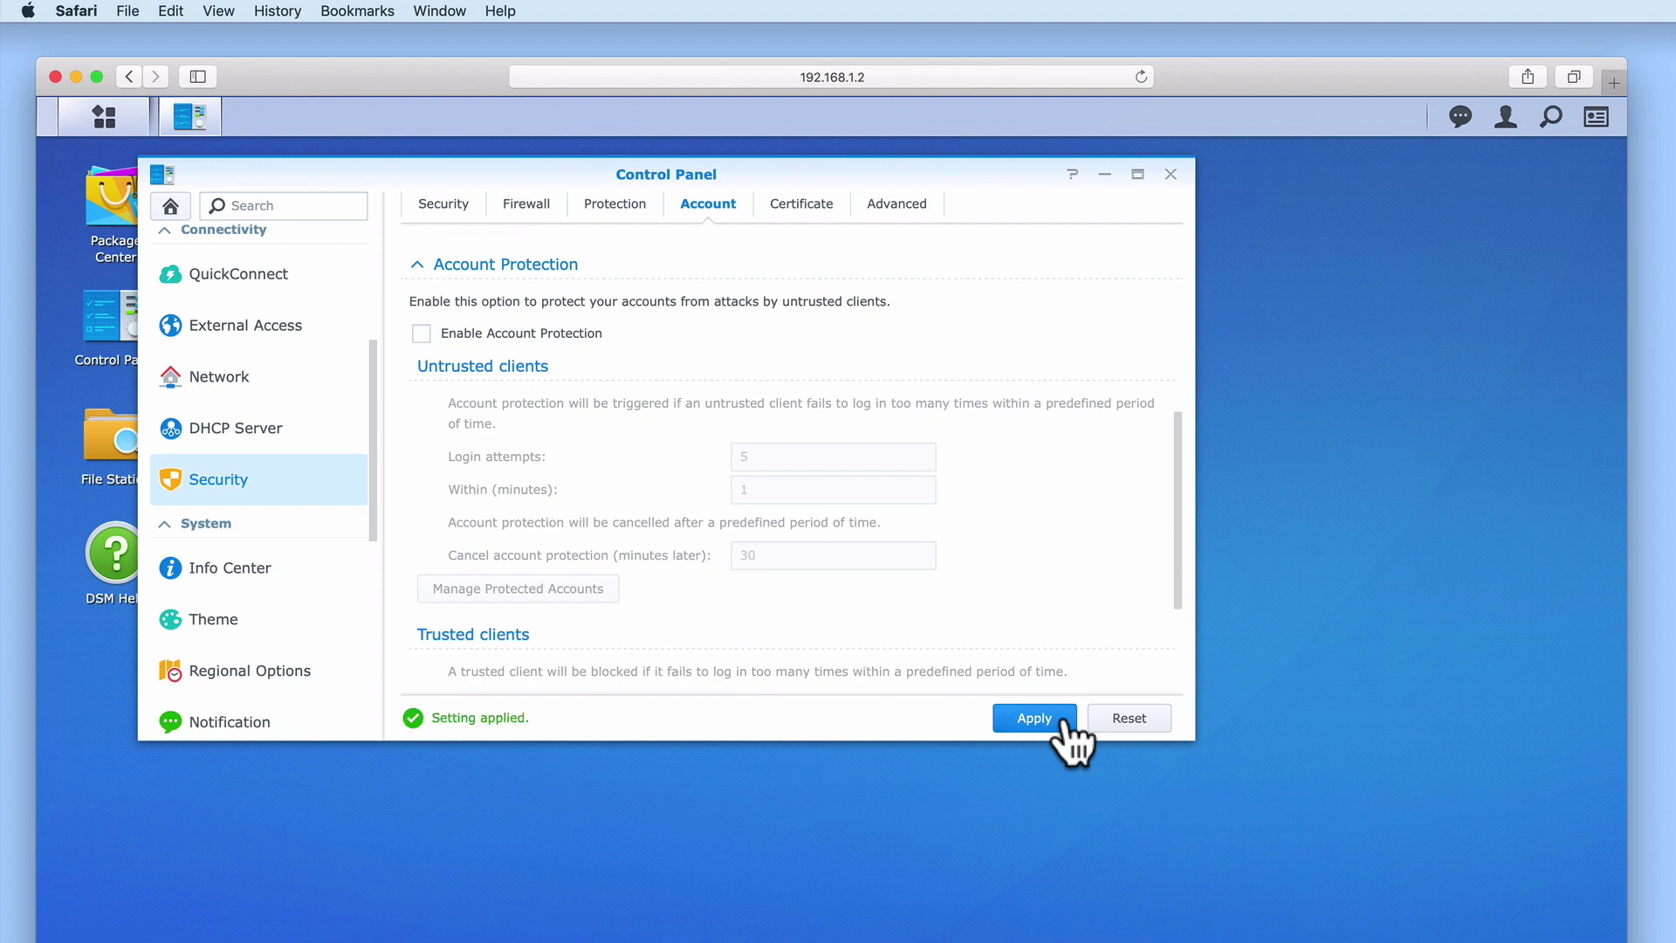
- View the installed certificates, then the HTTP compression and TLS settings
click(794, 213)
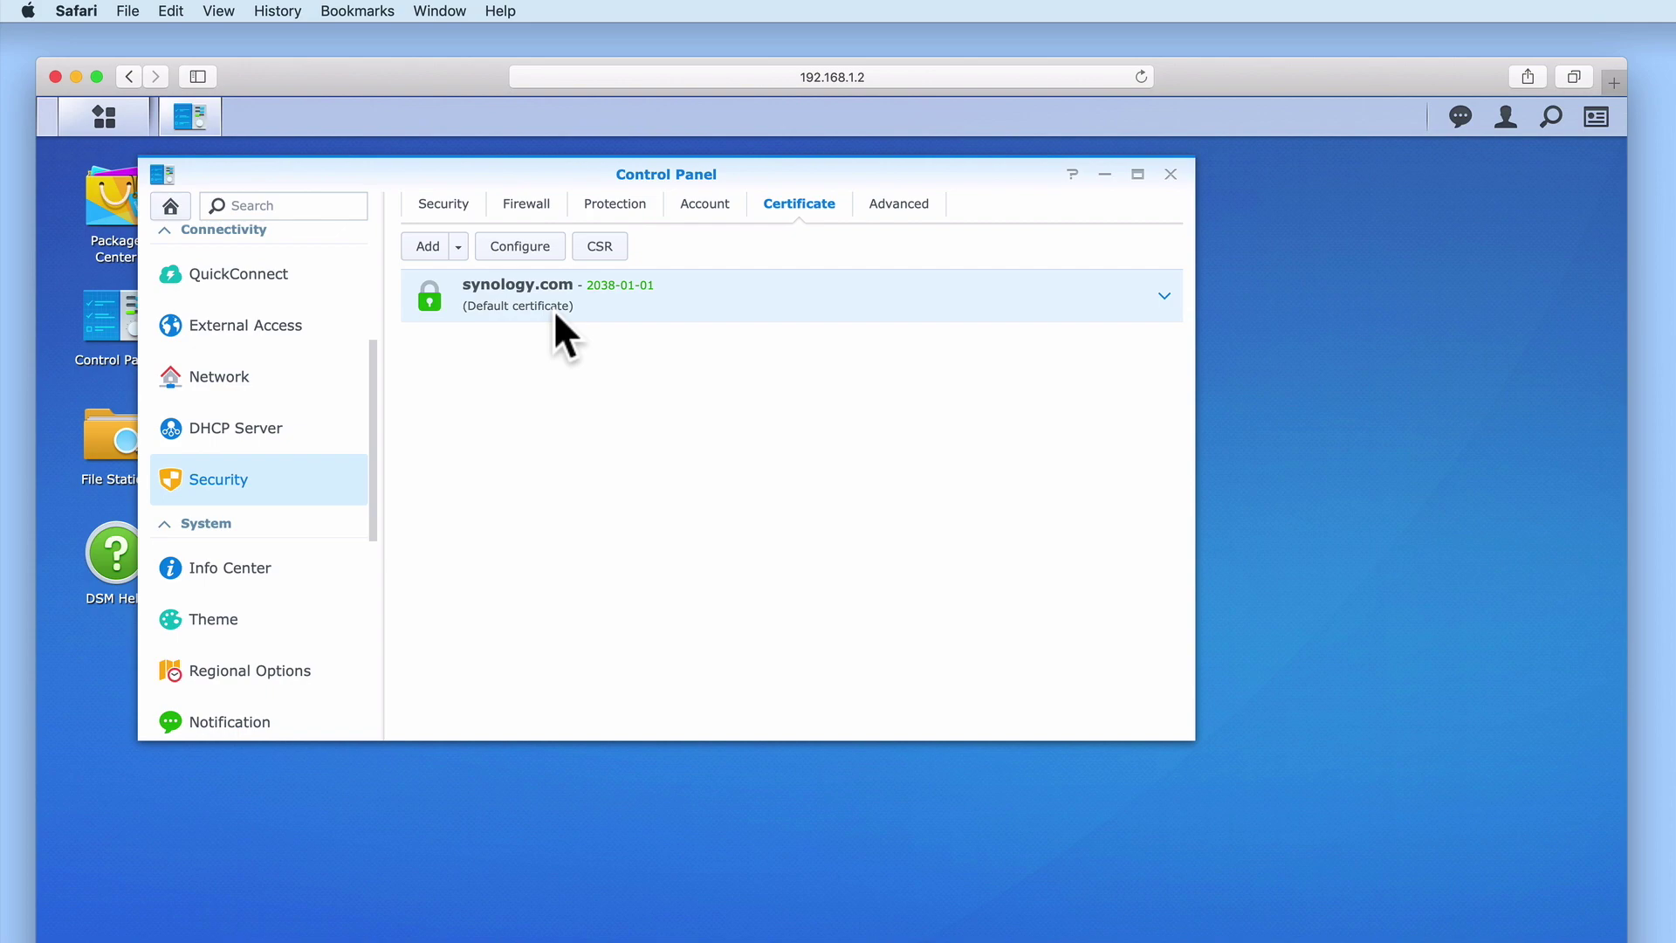
click(900, 210)
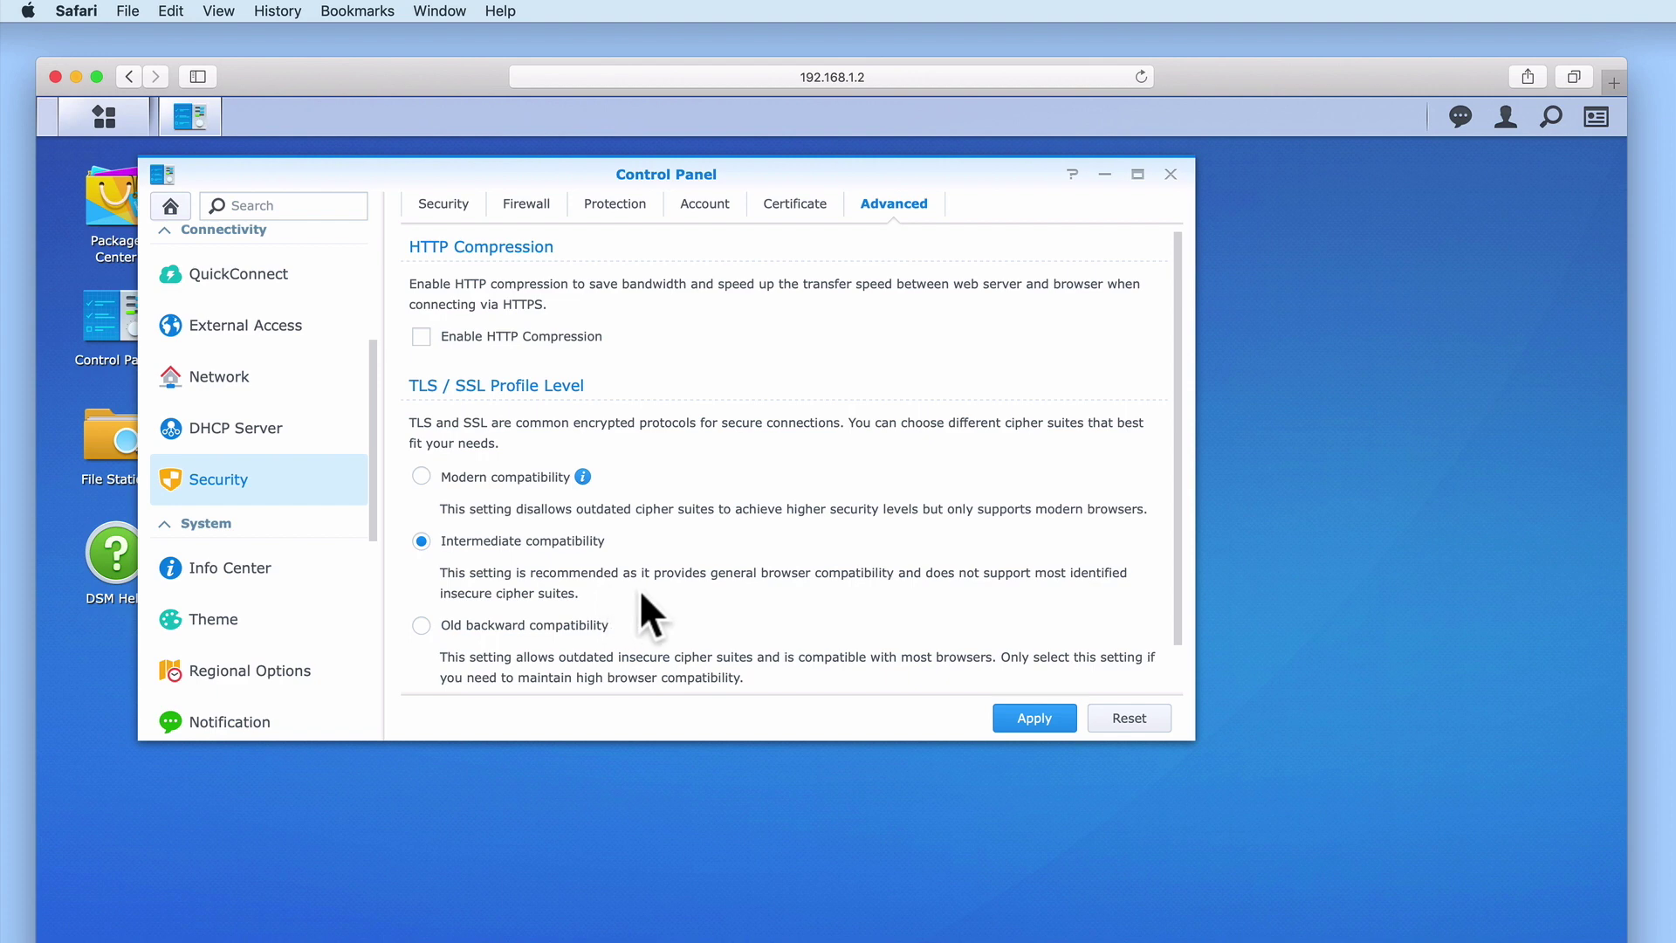
- Close the Control Panel after reviewing the Advanced TLS/SSL settings
click(1170, 174)
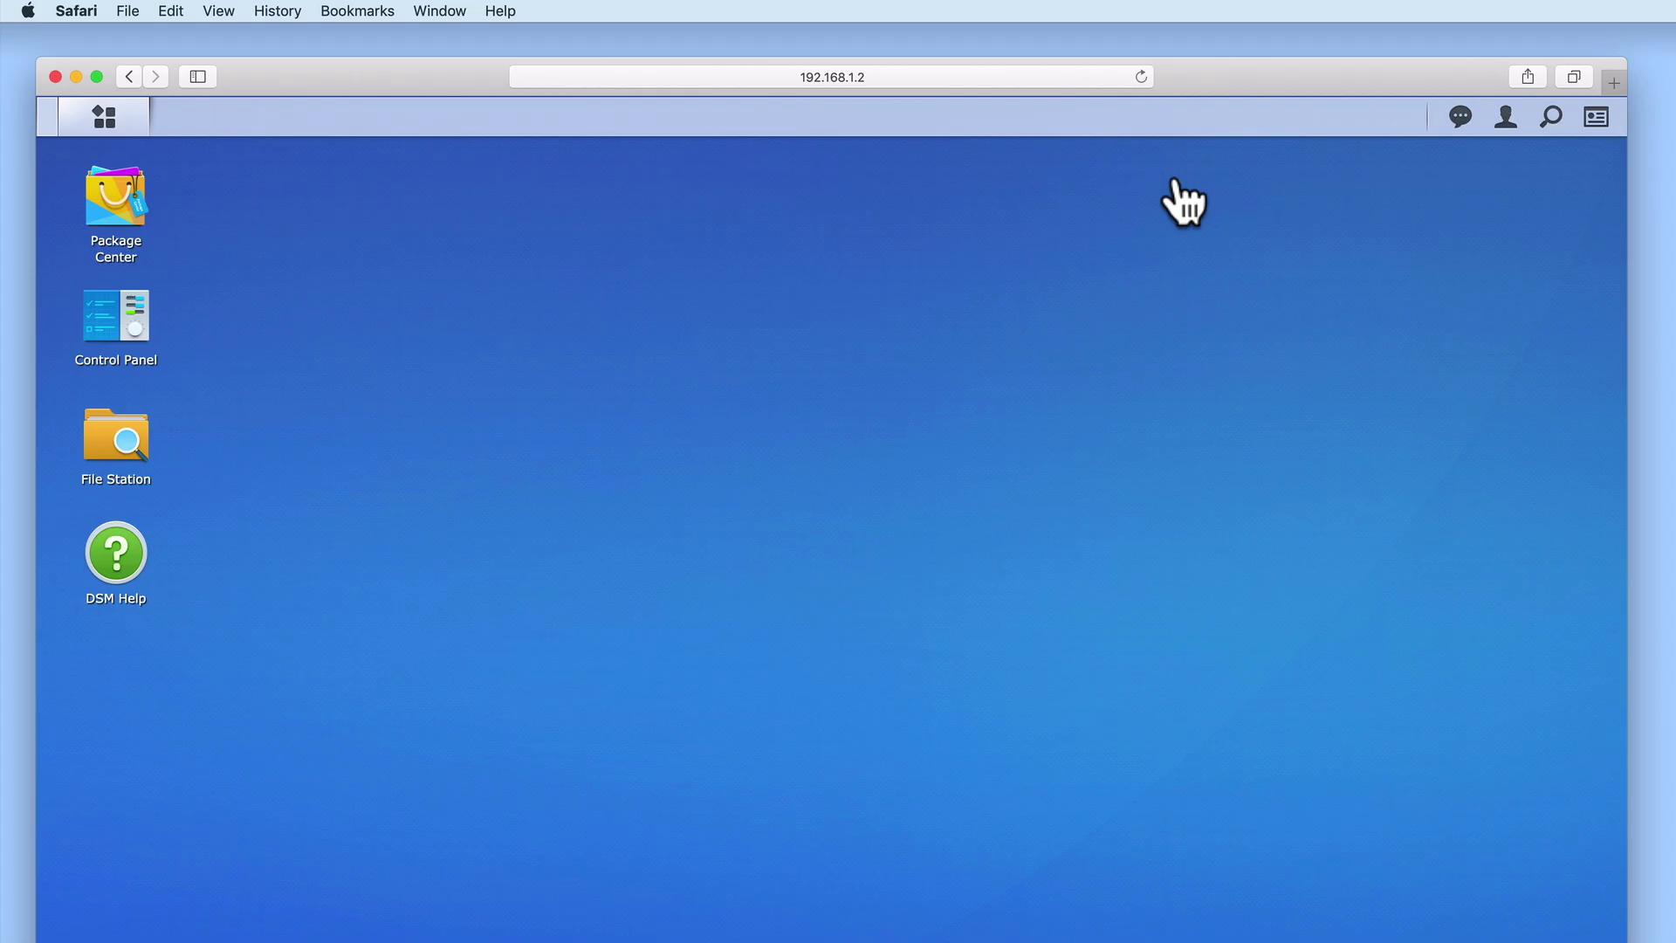
click(1505, 119)
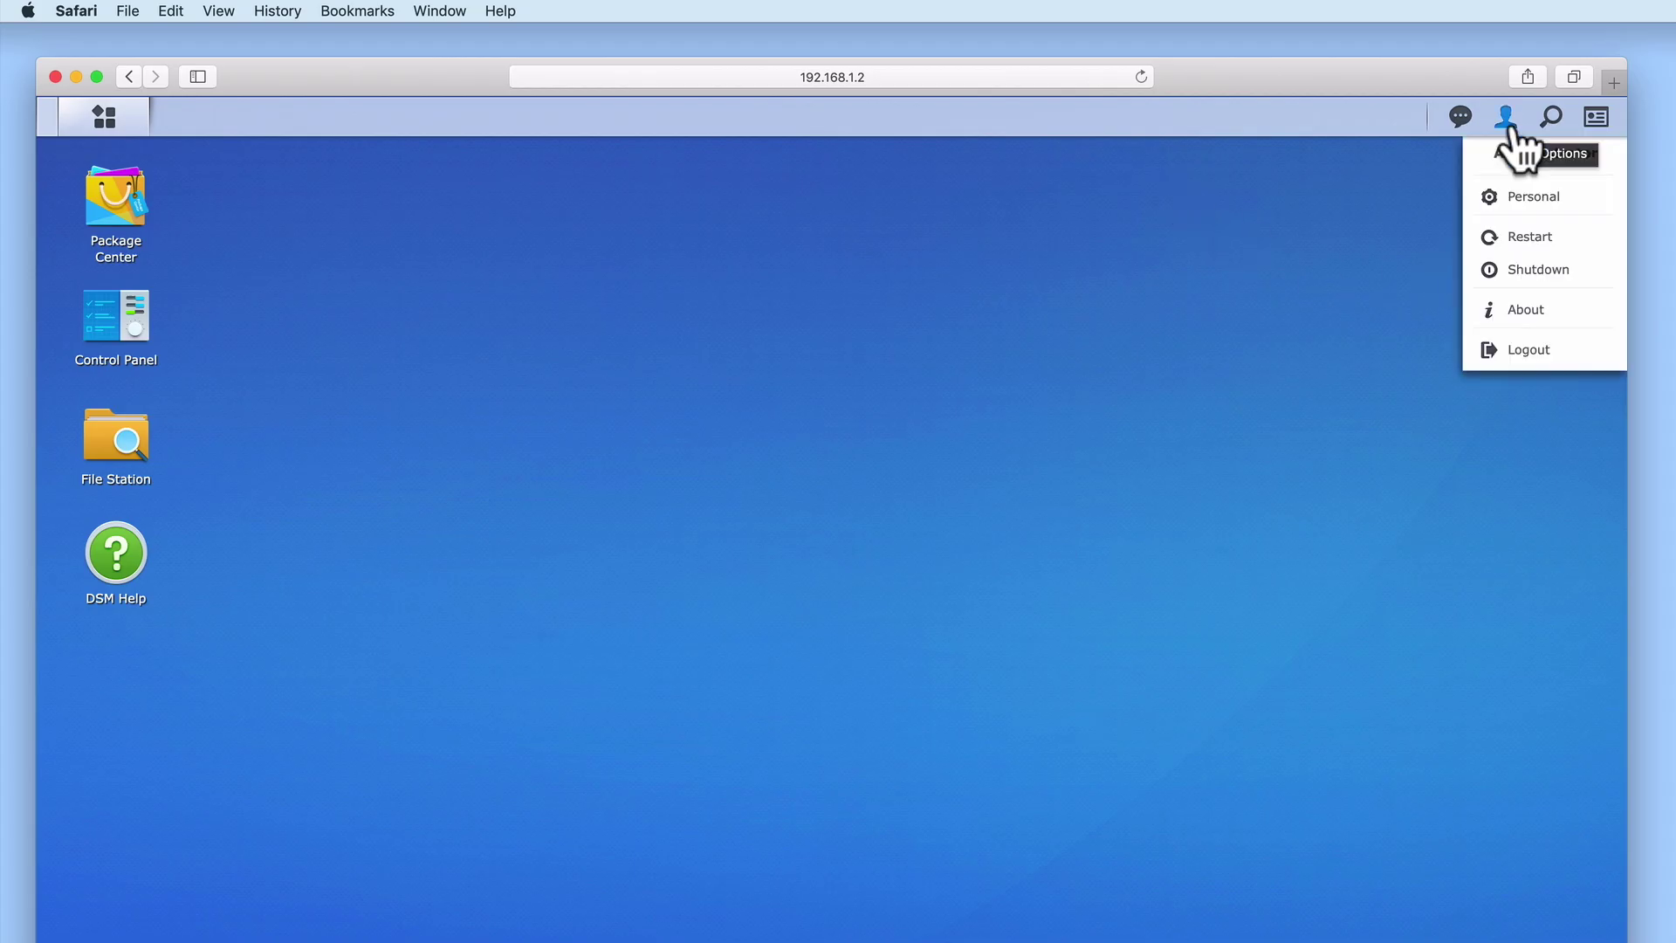
- Log the Administrator out of DSM from the user menu
click(1515, 350)
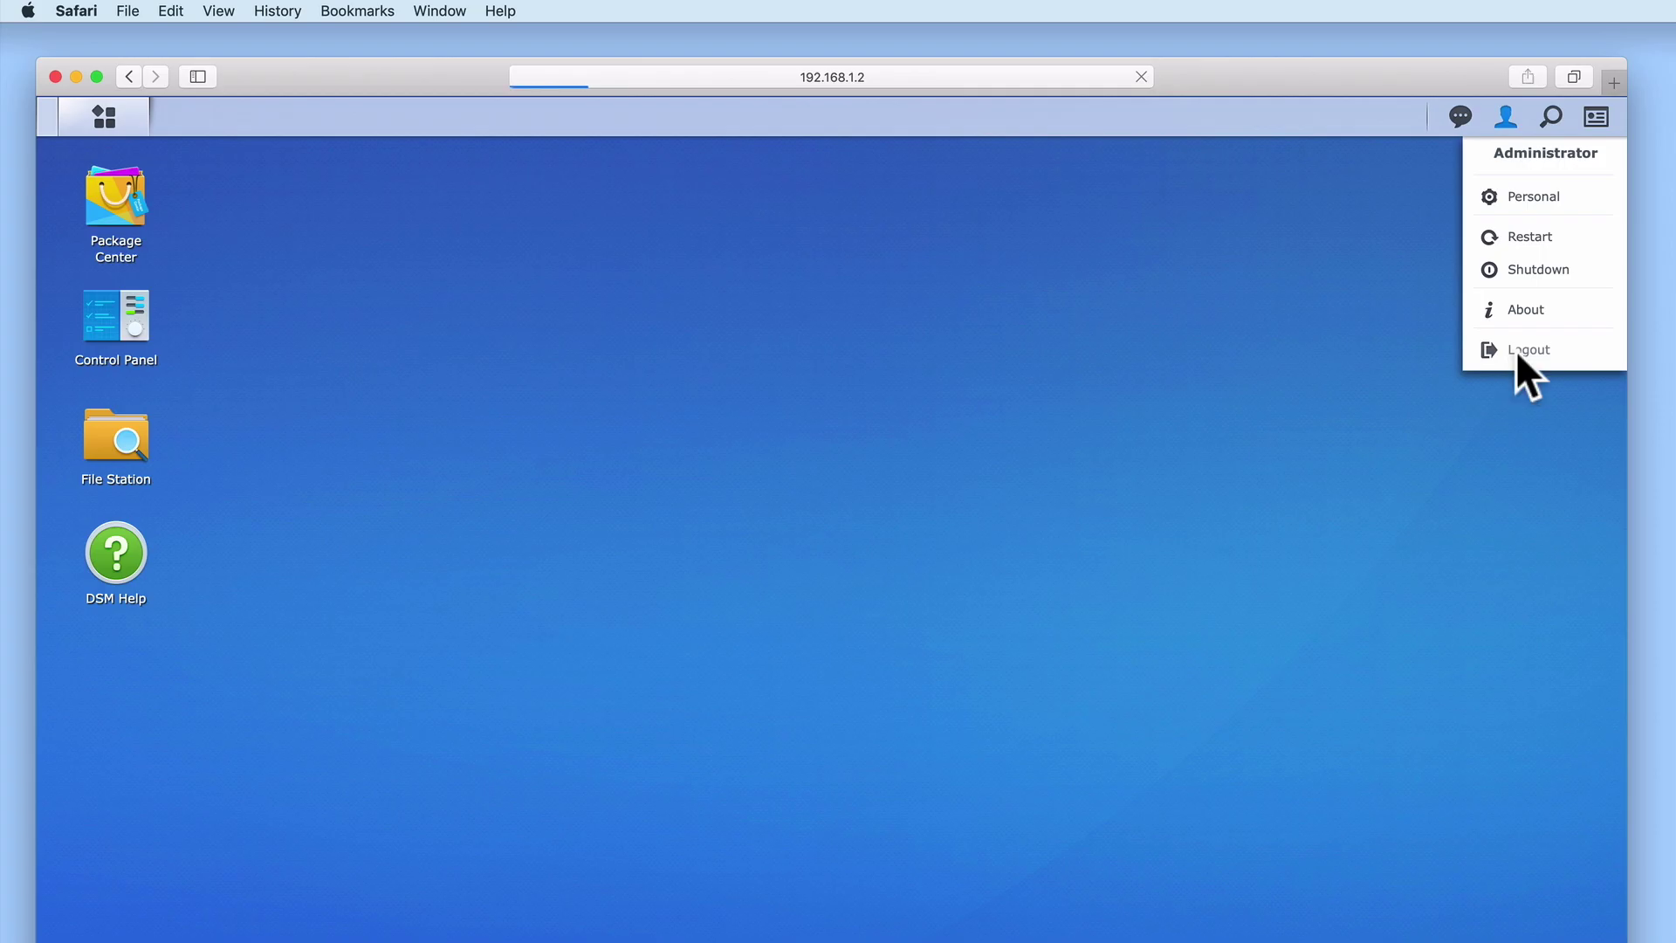